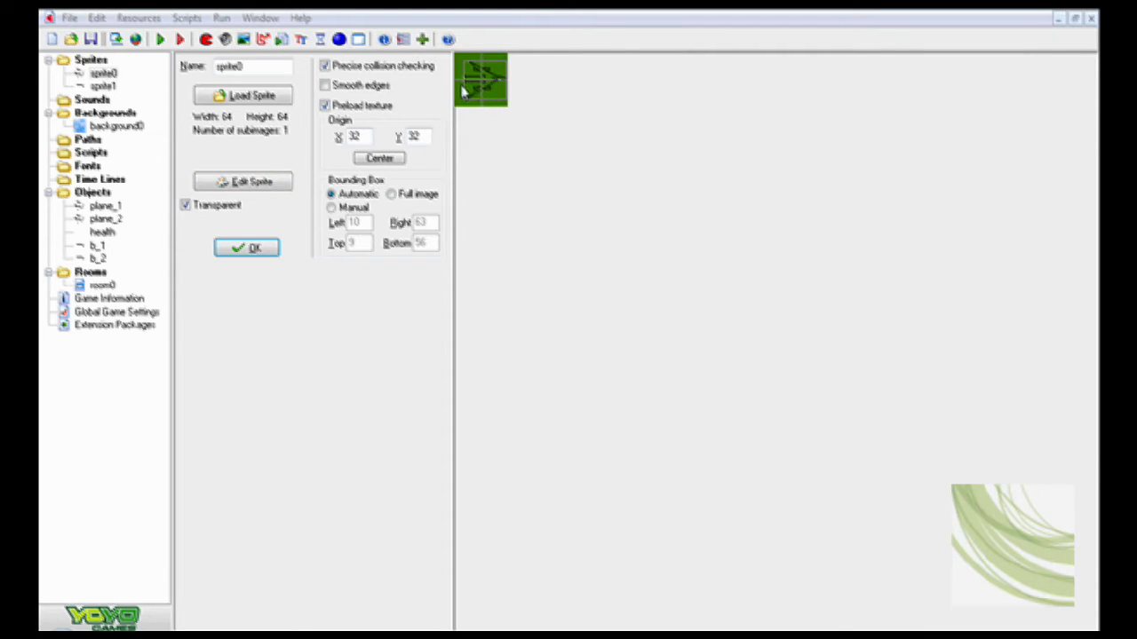
Step: Open sprite1, a 32×32 sprite with its origin centred at 16, 16
{"action": "left_click", "coordinate": [105, 87]}
{"action": "double_click", "coordinate": [105, 87]}
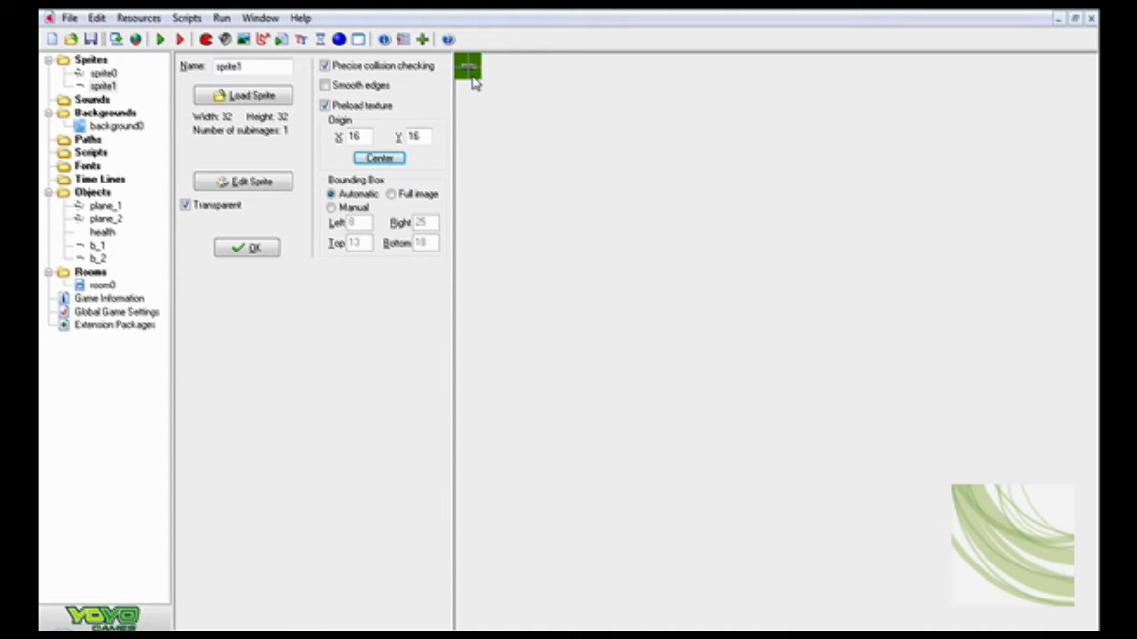
Step: Open plane_1 and review its Create event setting facing_direction 90 and hp 100
{"action": "double_click", "coordinate": [104, 206]}
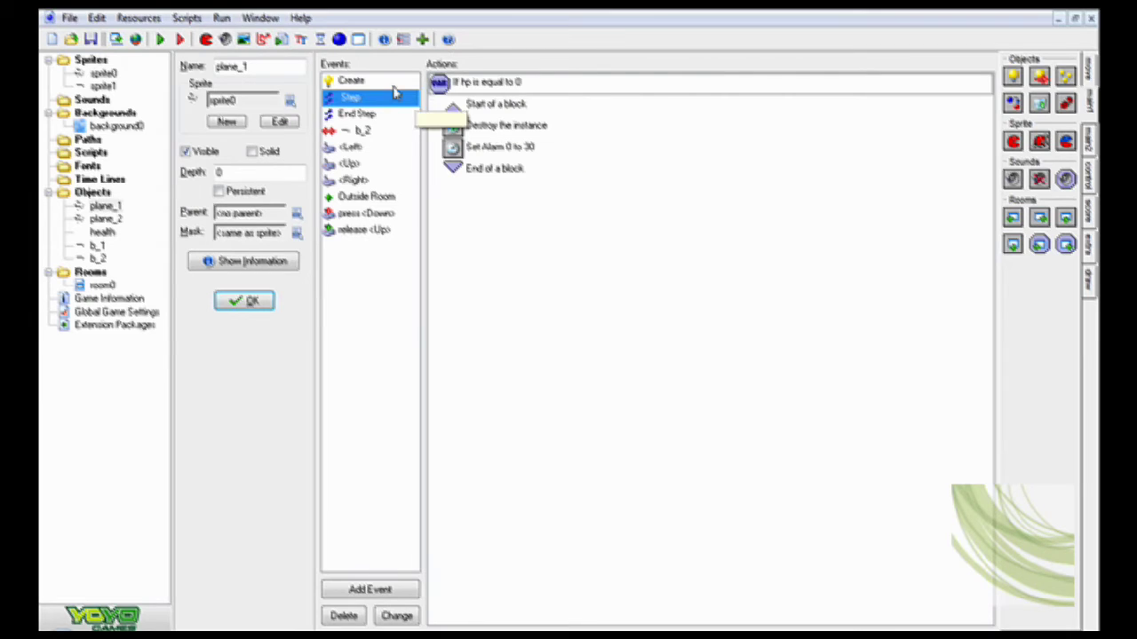
{"action": "left_click", "coordinate": [390, 82]}
{"action": "left_click", "coordinate": [569, 82]}
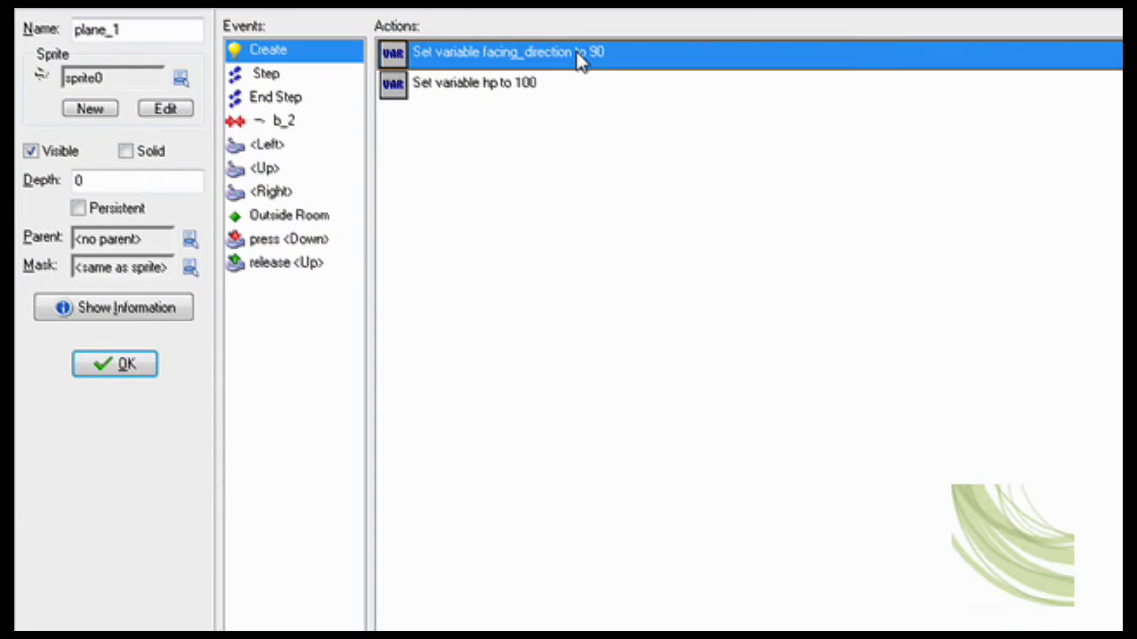
{"action": "double_click", "coordinate": [579, 55]}
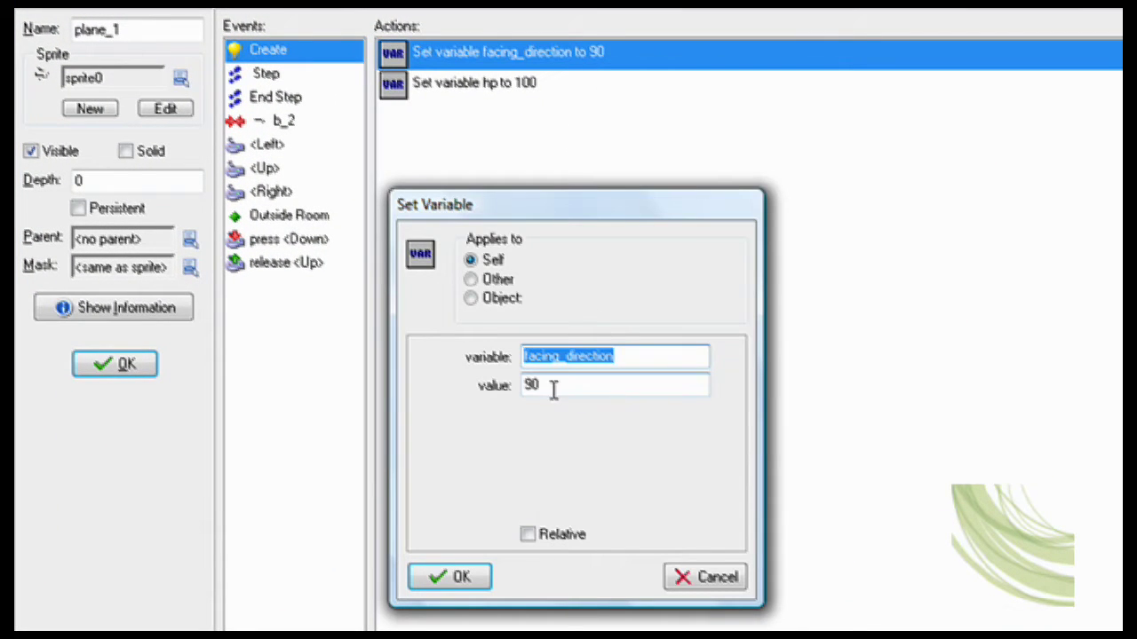
{"action": "left_click", "coordinate": [460, 588]}
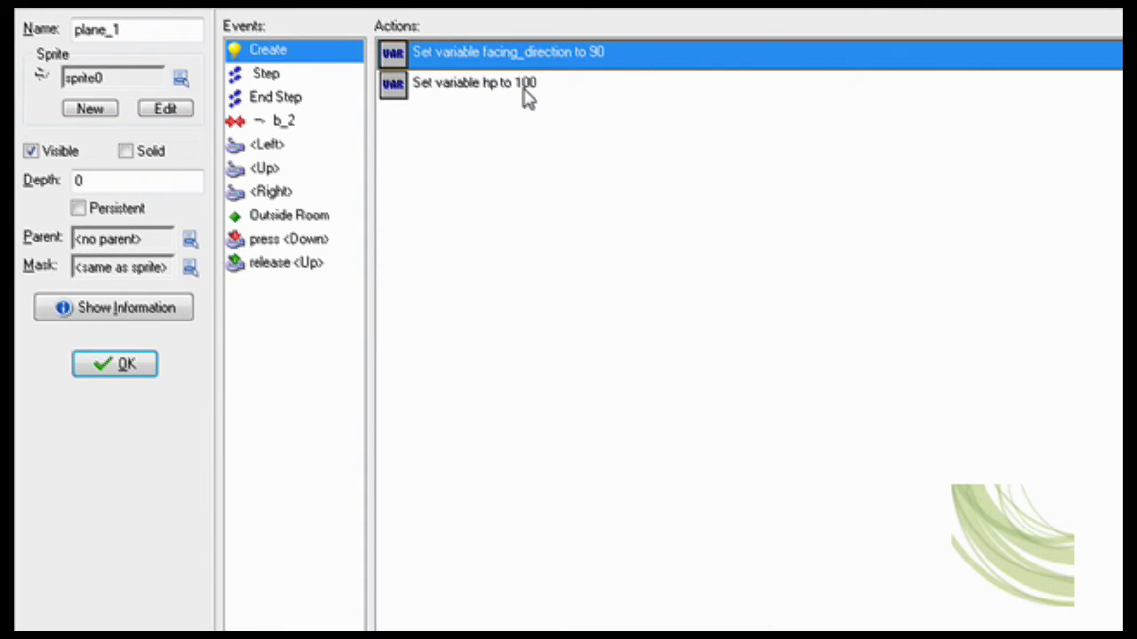
{"action": "double_click", "coordinate": [526, 89]}
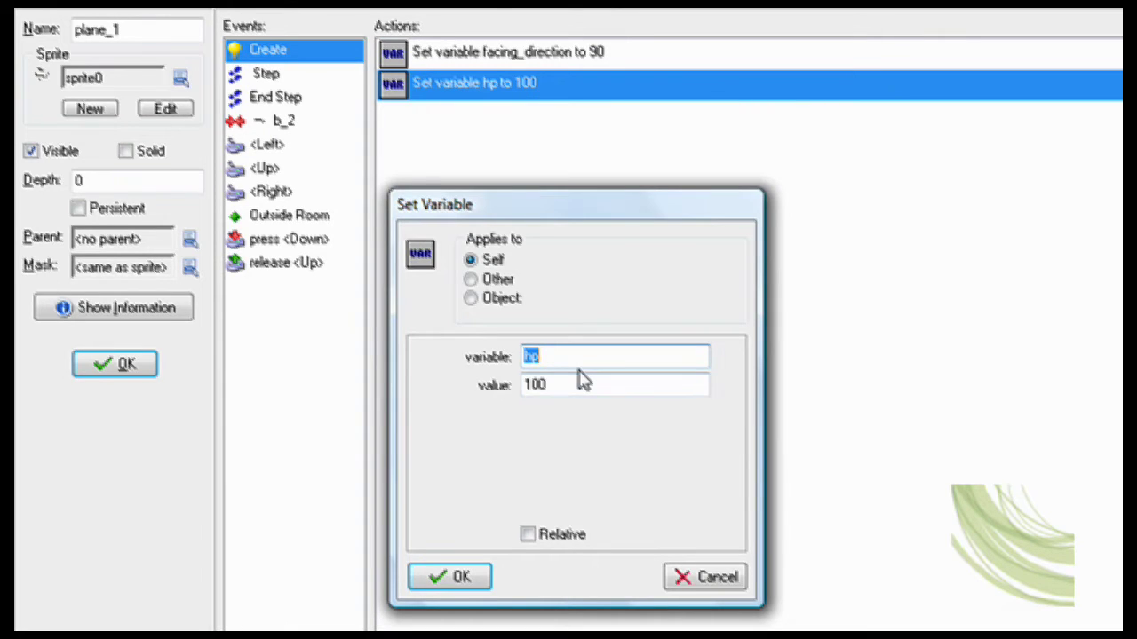
{"action": "left_click", "coordinate": [474, 579]}
Step: Review the Step event: at hp 0, destroy the instance and set health's Alarm 0 to 30
{"action": "left_click", "coordinate": [283, 78]}
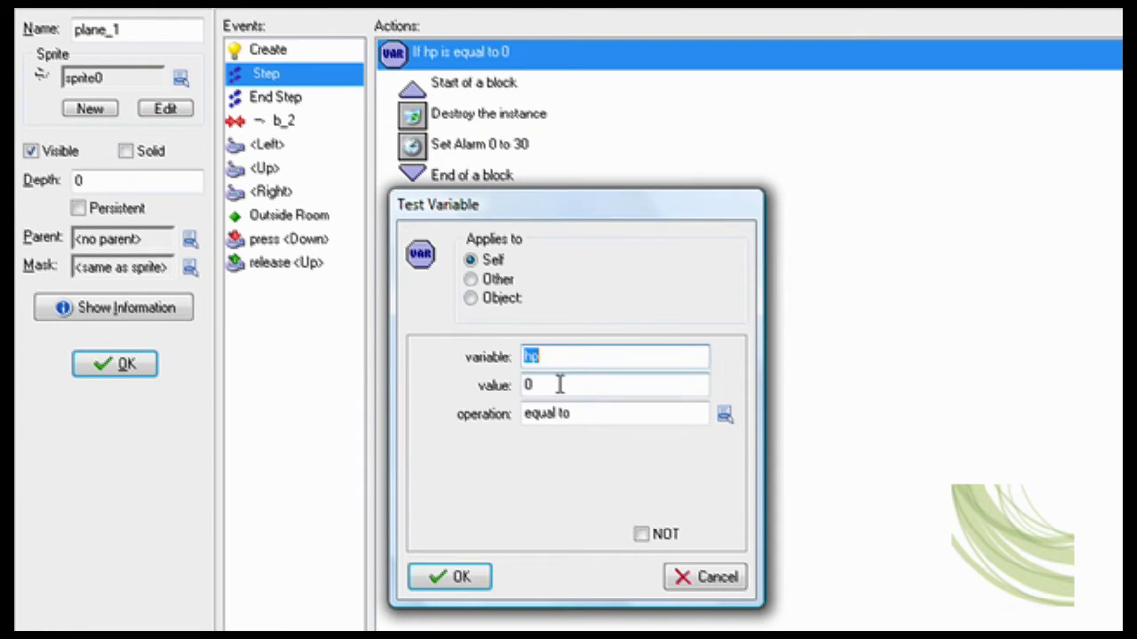
{"action": "left_click", "coordinate": [488, 588]}
{"action": "double_click", "coordinate": [491, 115]}
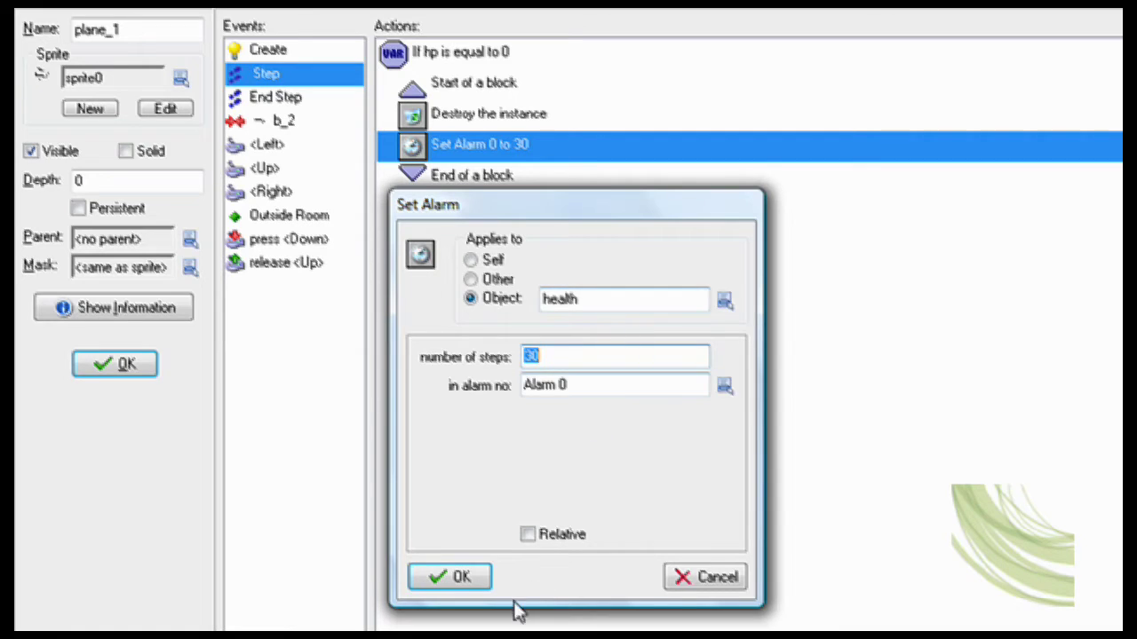
{"action": "left_click", "coordinate": [462, 577]}
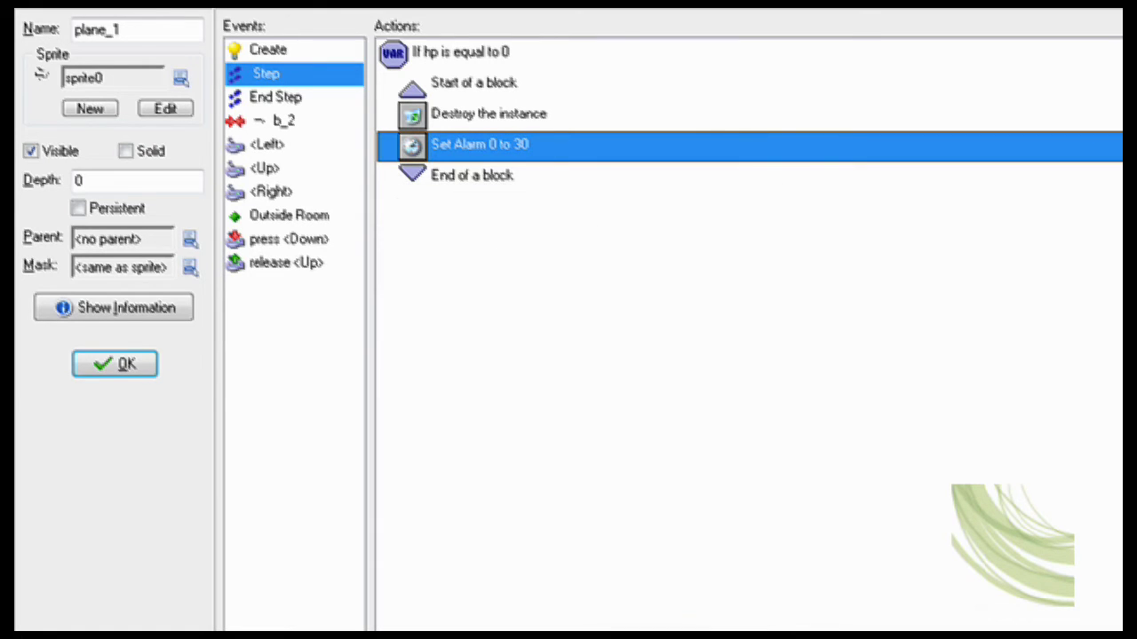
Step: Check the End Step action rotating plane_1's sprite to facing_direction
{"action": "left_click", "coordinate": [305, 100]}
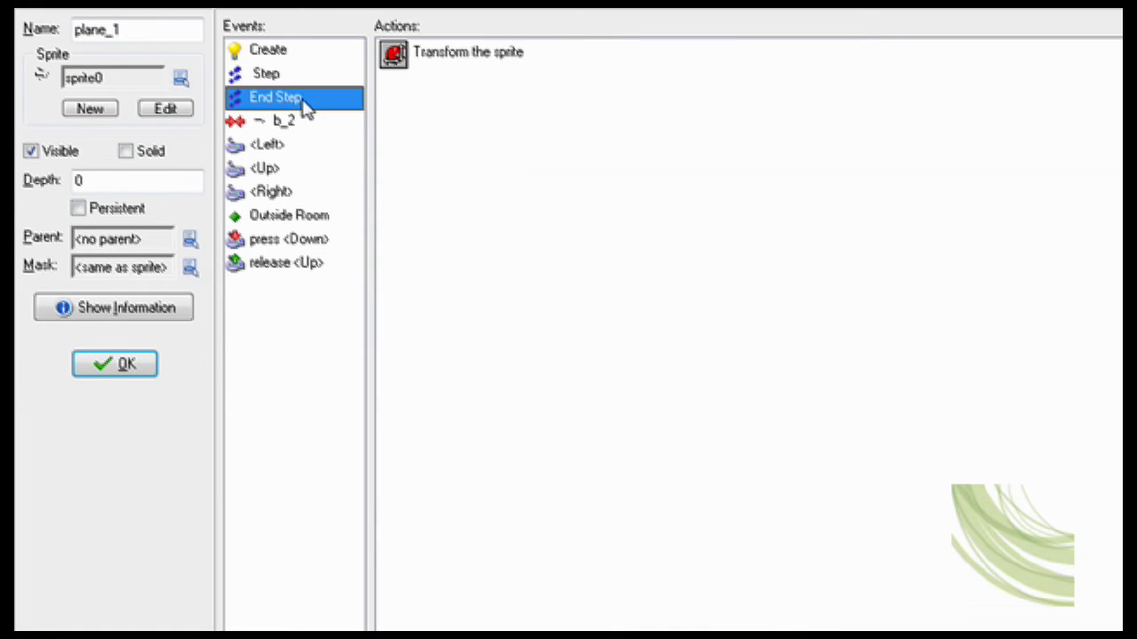
{"action": "double_click", "coordinate": [474, 63]}
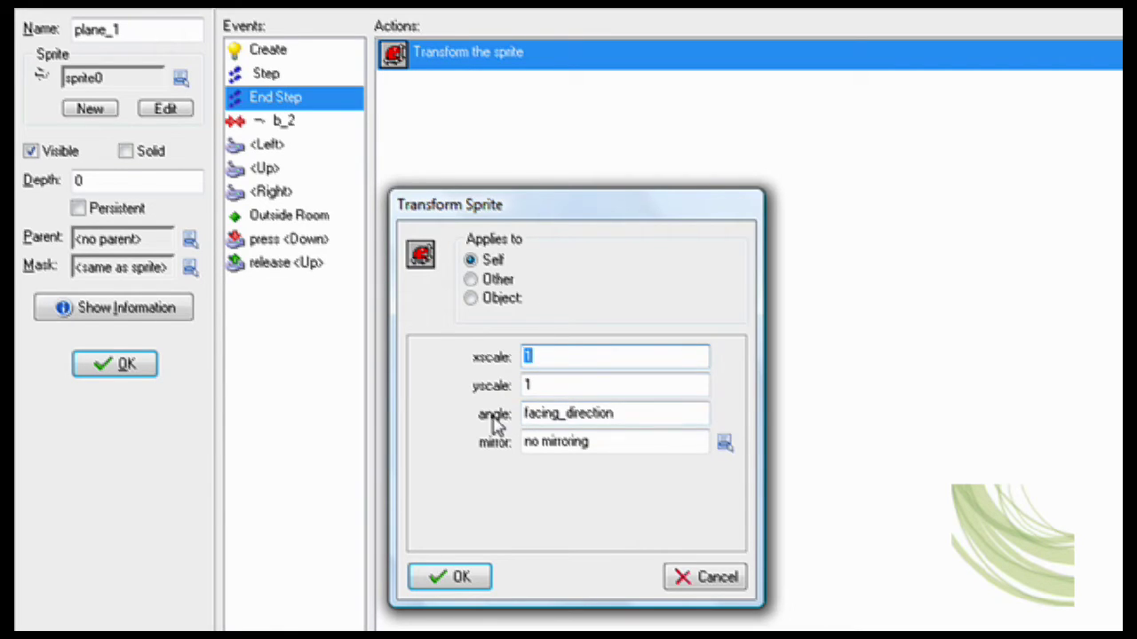
{"action": "left_click", "coordinate": [461, 577]}
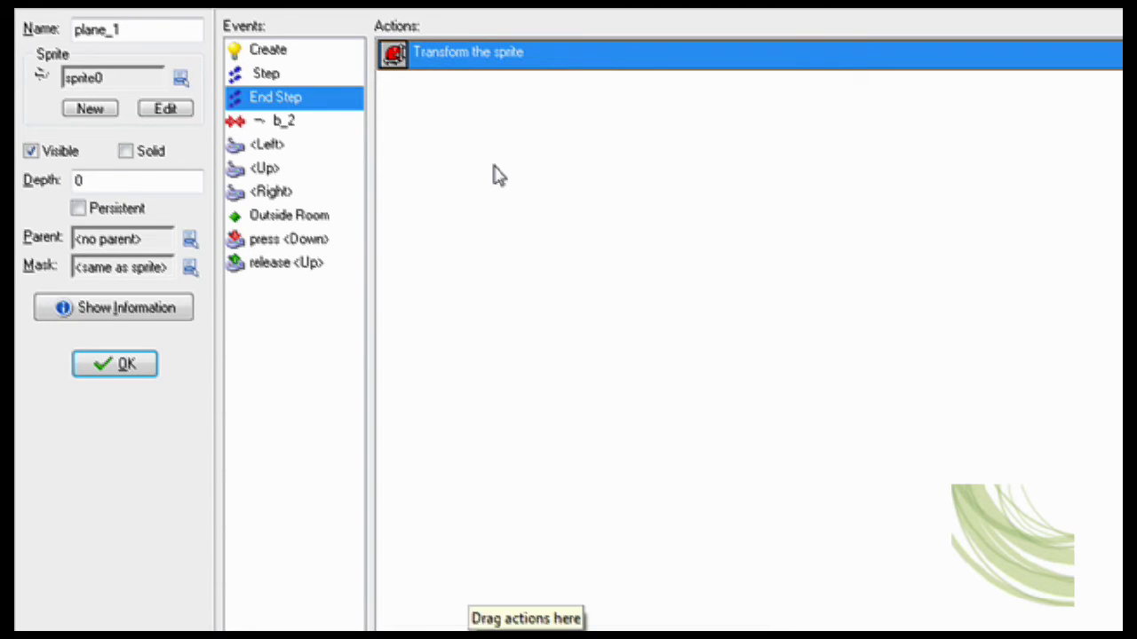
Step: Make the b_2 collision destroy the other instance and lower hp by 5 relatively
{"action": "left_click", "coordinate": [280, 121]}
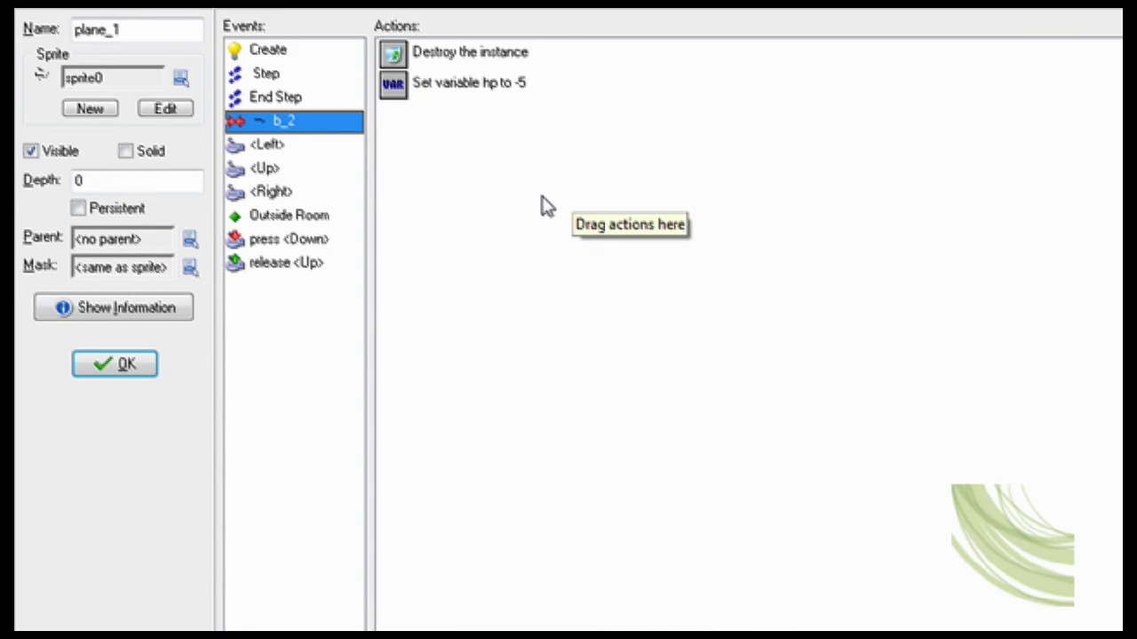
{"action": "left_click", "coordinate": [500, 59]}
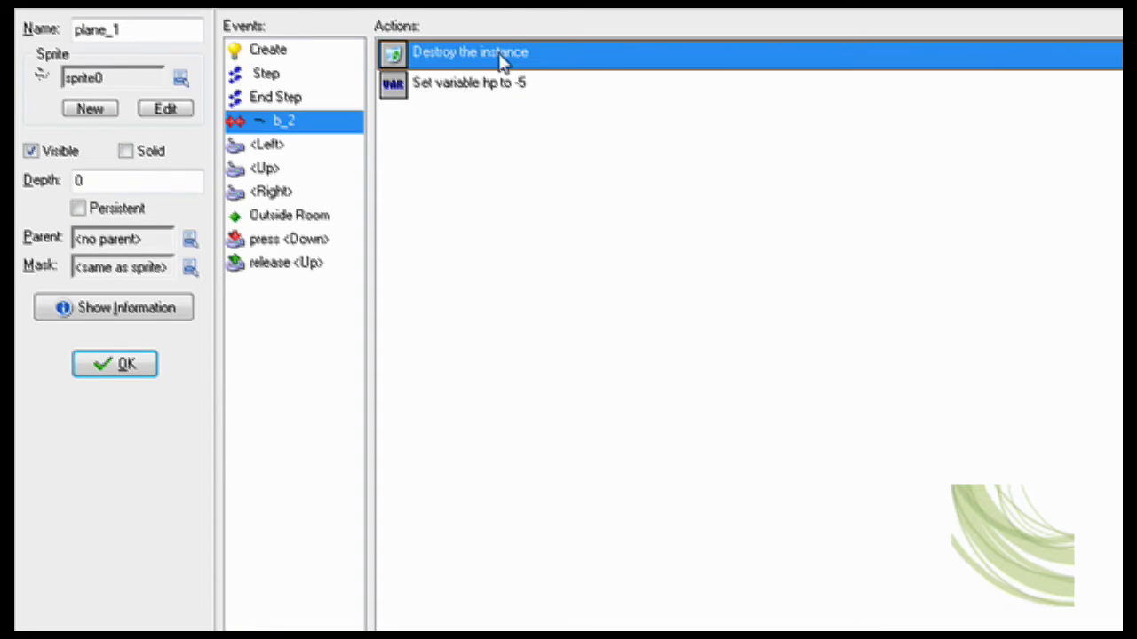
{"action": "double_click", "coordinate": [500, 59]}
{"action": "left_click", "coordinate": [470, 278]}
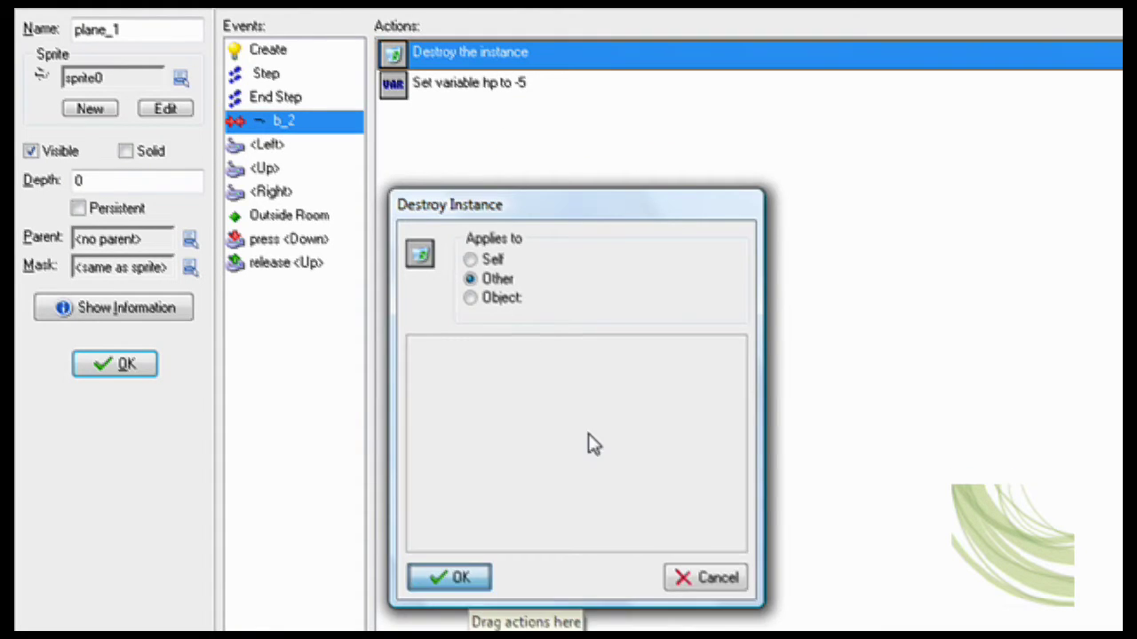
{"action": "key", "text": "Return"}
{"action": "double_click", "coordinate": [506, 84]}
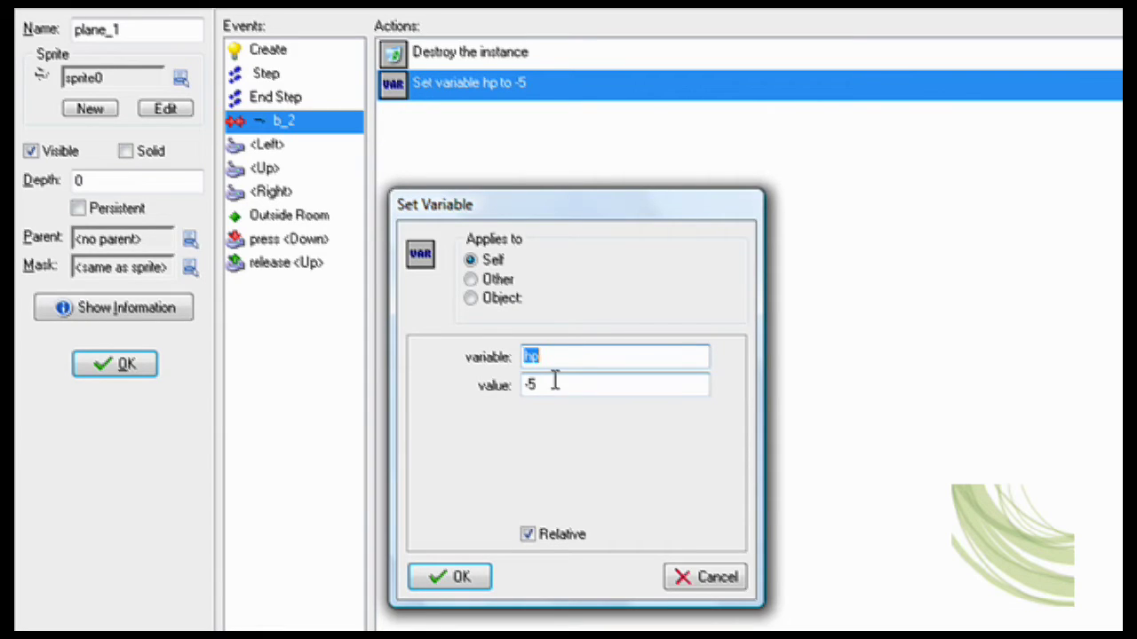
{"action": "left_click", "coordinate": [484, 573]}
{"action": "key", "text": "Return"}
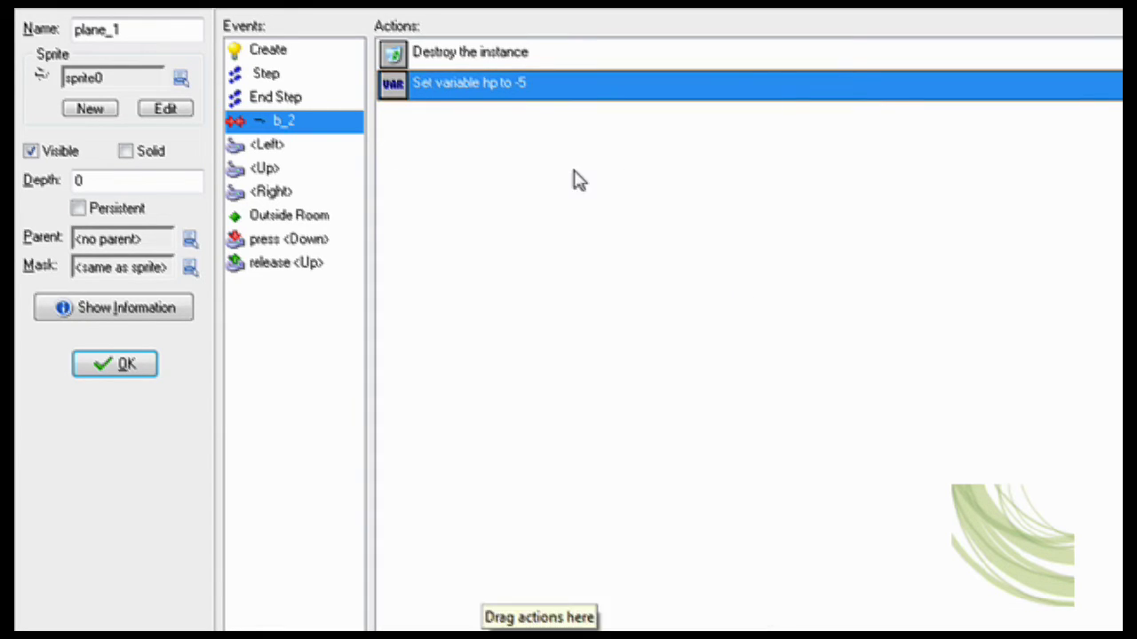
Step: Review Left adding 5 to facing_direction and Up moving toward facing_direction at speed 6
{"action": "left_click", "coordinate": [269, 145]}
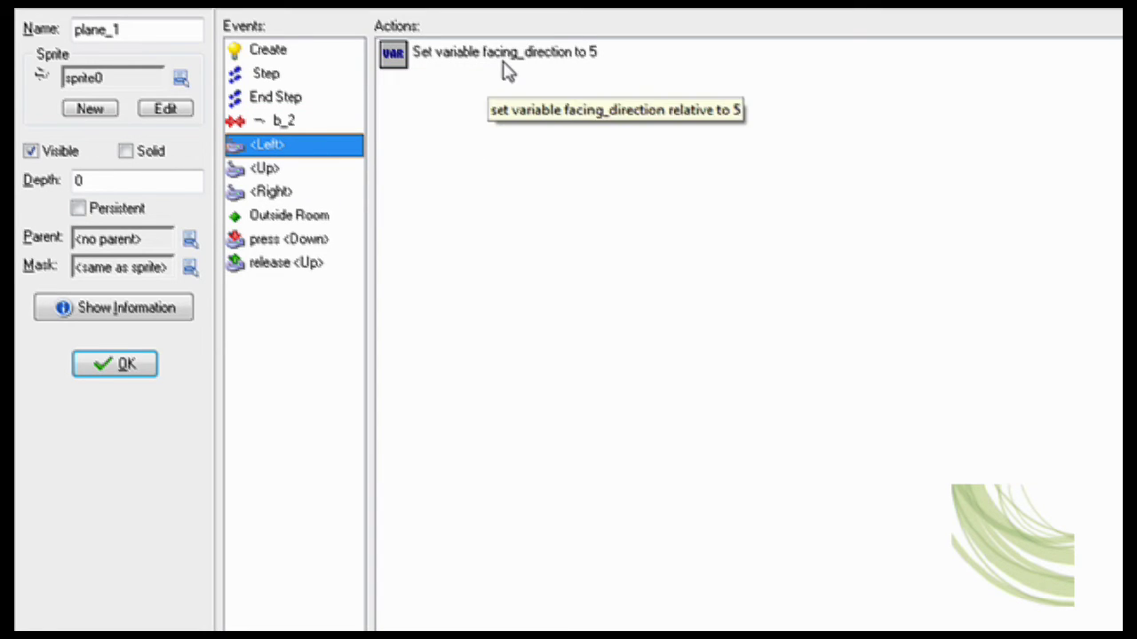
{"action": "double_click", "coordinate": [533, 58]}
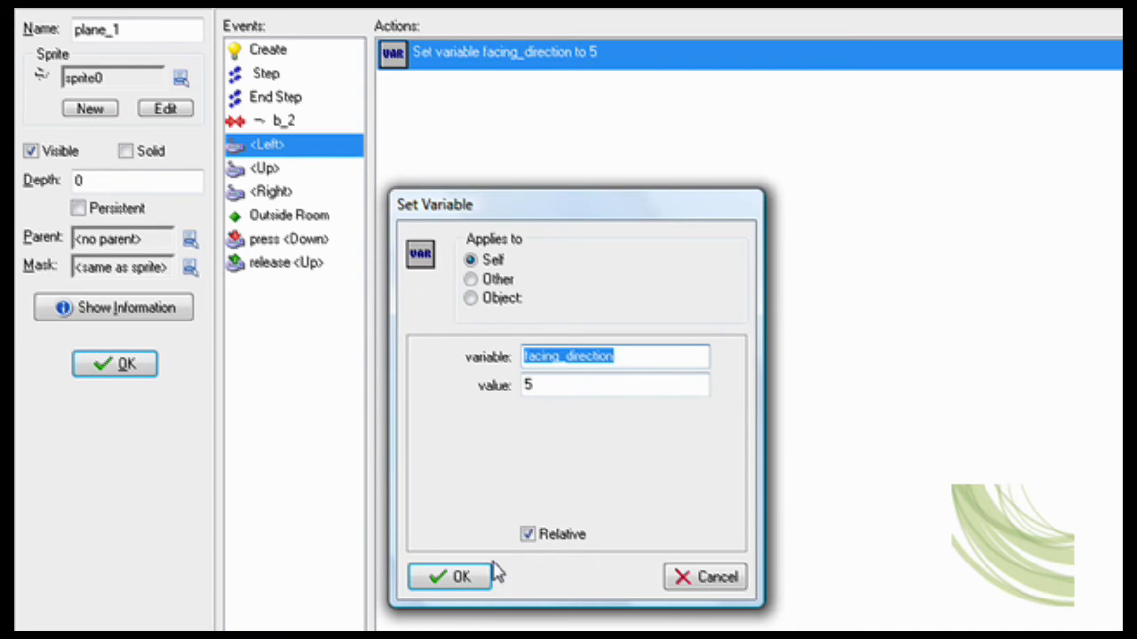
{"action": "left_click", "coordinate": [453, 577]}
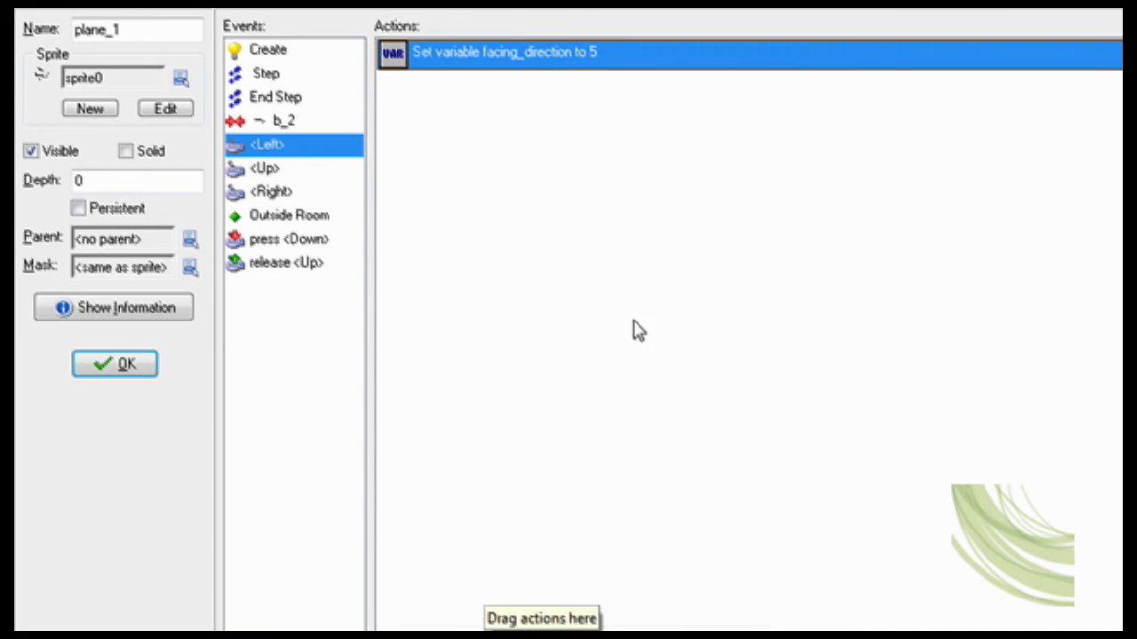
{"action": "left_click", "coordinate": [299, 169]}
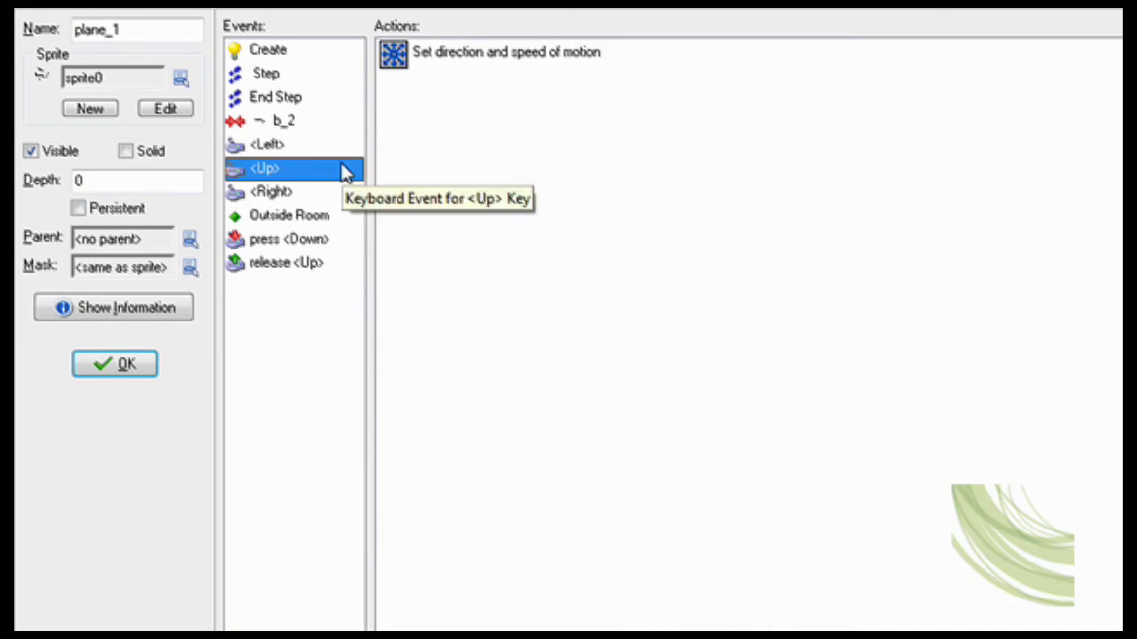
{"action": "double_click", "coordinate": [521, 53]}
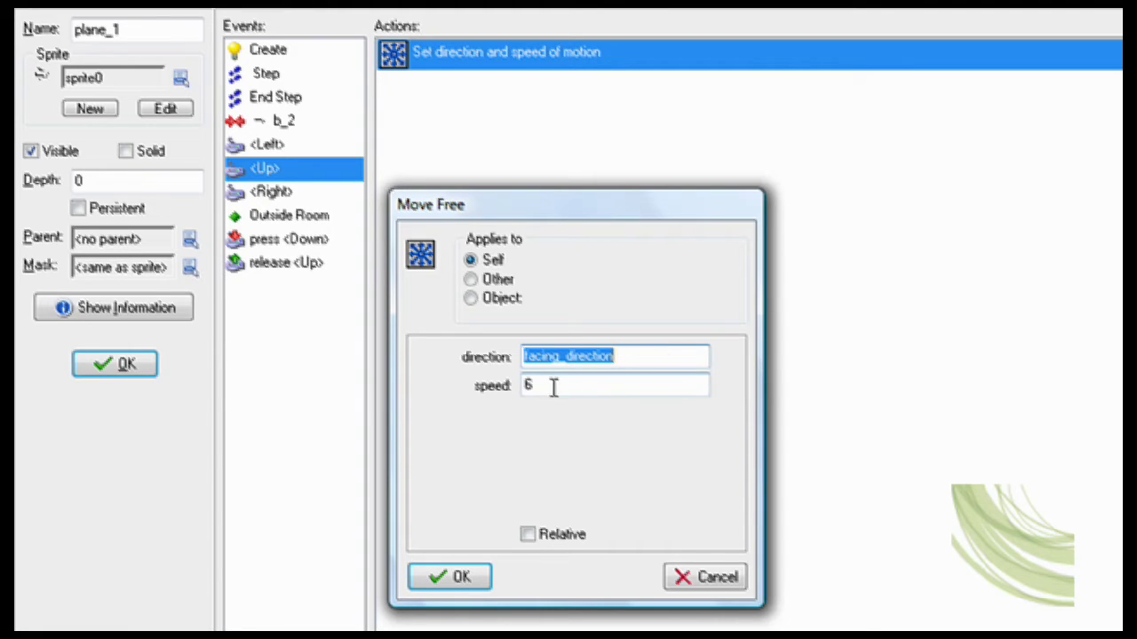
{"action": "left_click", "coordinate": [621, 385]}
{"action": "left_click", "coordinate": [480, 577]}
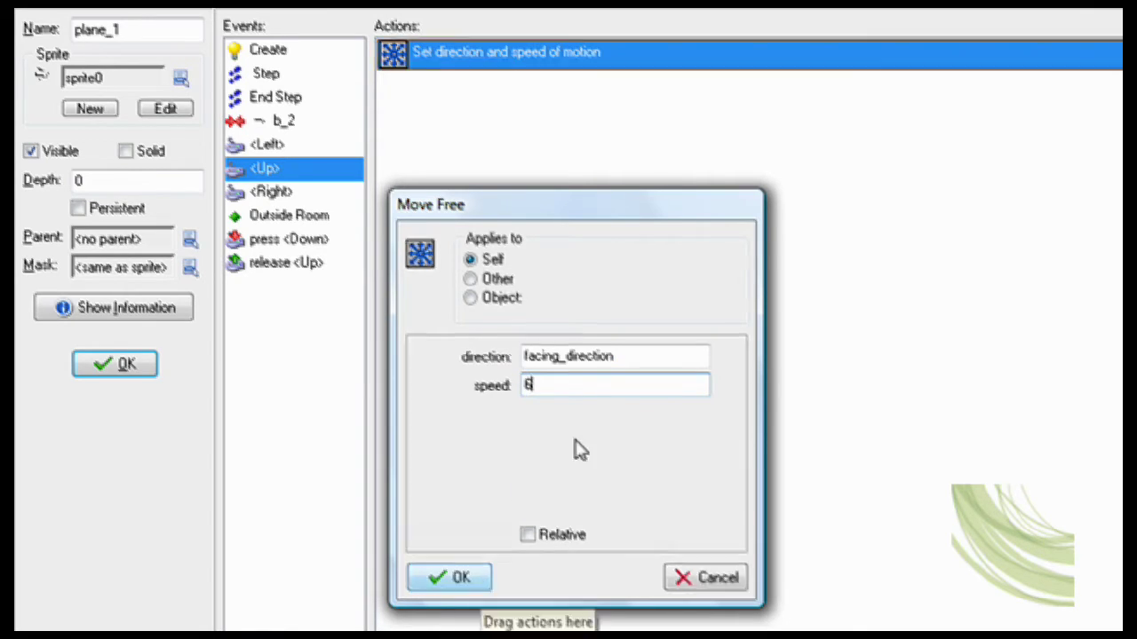
Step: Review Right subtracting 5 from facing_direction and adding 360 when it drops below 0
{"action": "left_click", "coordinate": [311, 193]}
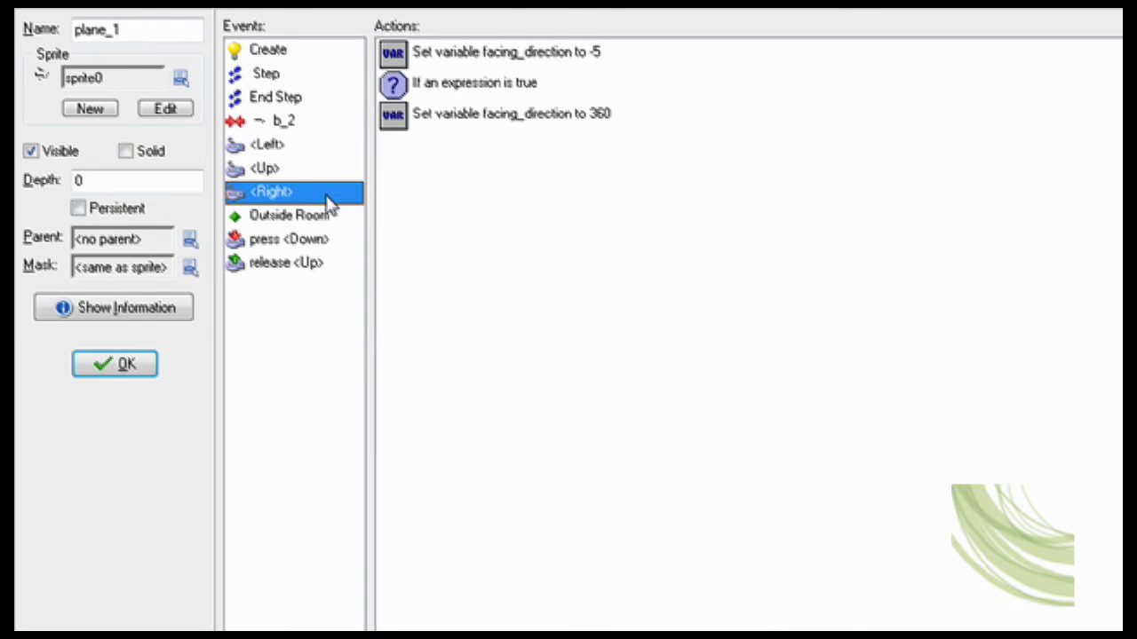
{"action": "double_click", "coordinate": [565, 55]}
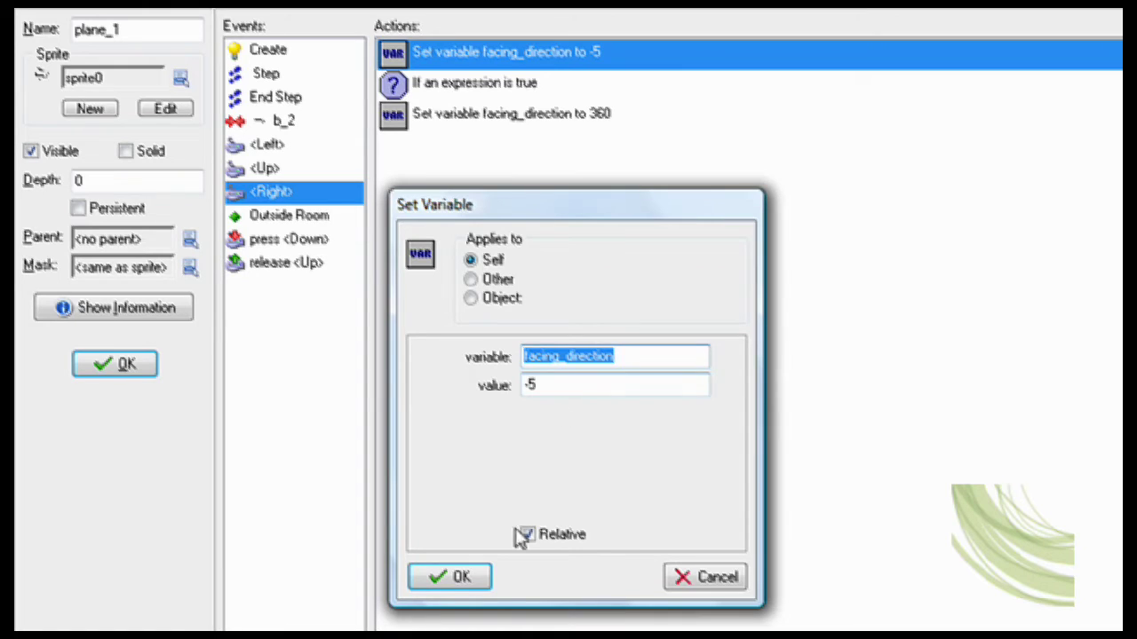
{"action": "left_click", "coordinate": [461, 577]}
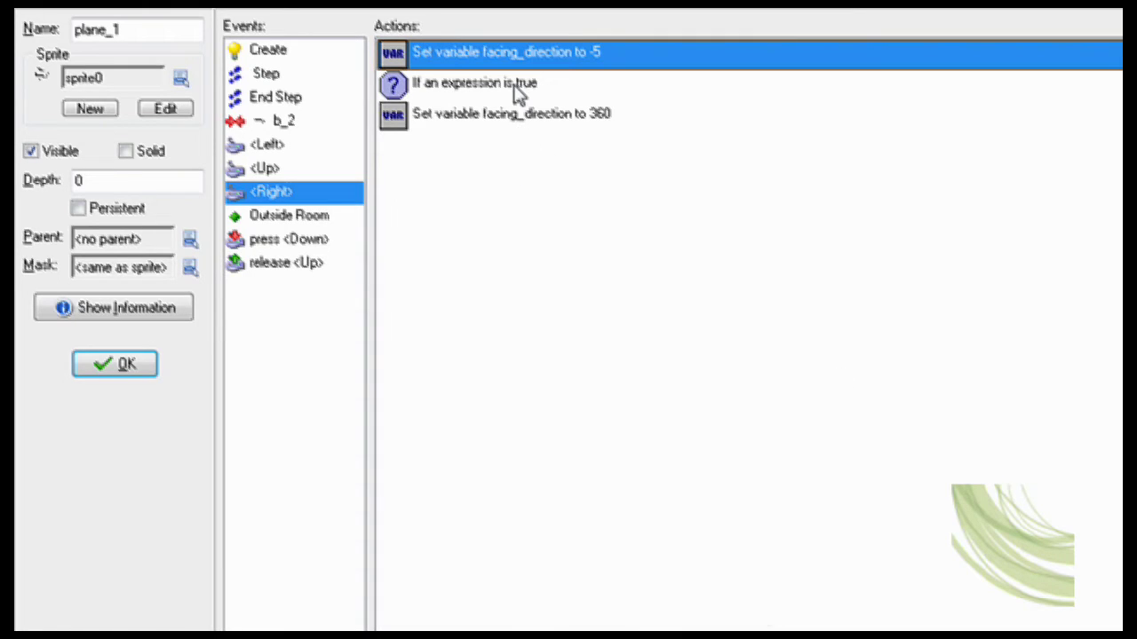
{"action": "double_click", "coordinate": [513, 84]}
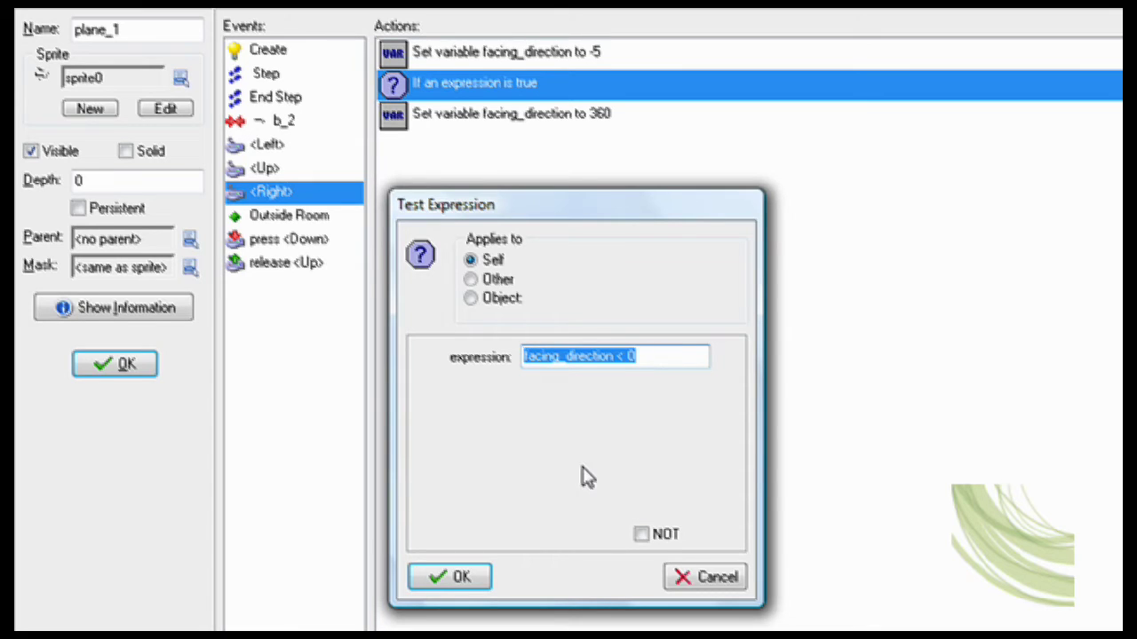
{"action": "left_click", "coordinate": [449, 577]}
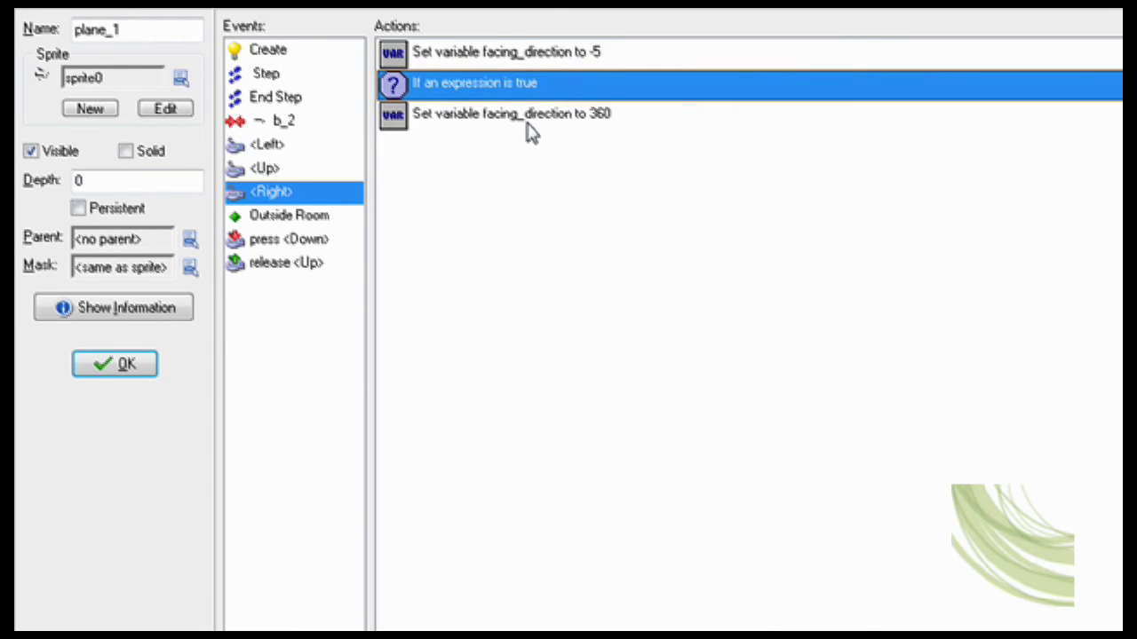
{"action": "double_click", "coordinate": [528, 115]}
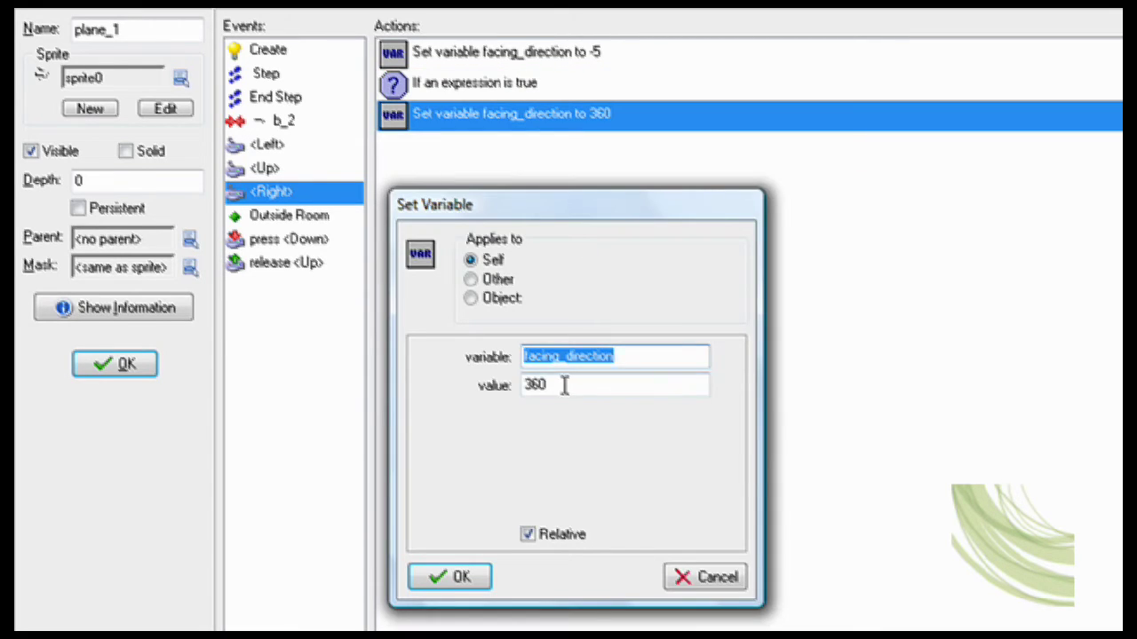
{"action": "left_click", "coordinate": [453, 577]}
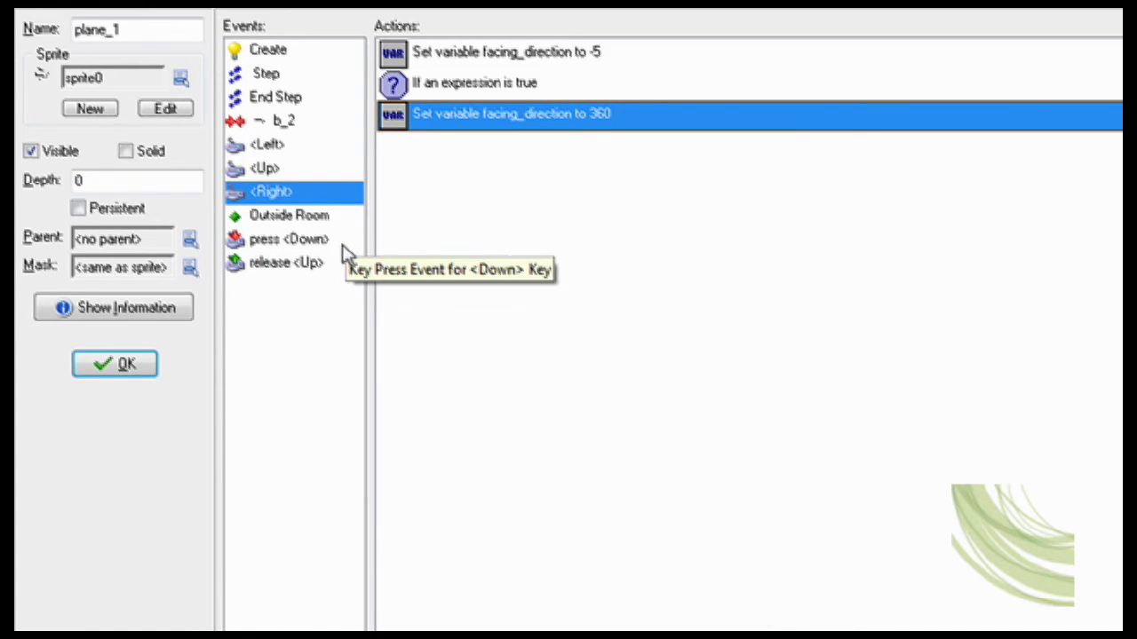
Step: Check that releasing Up stops plane_1 and leaving the room wraps it around
{"action": "left_click", "coordinate": [315, 263]}
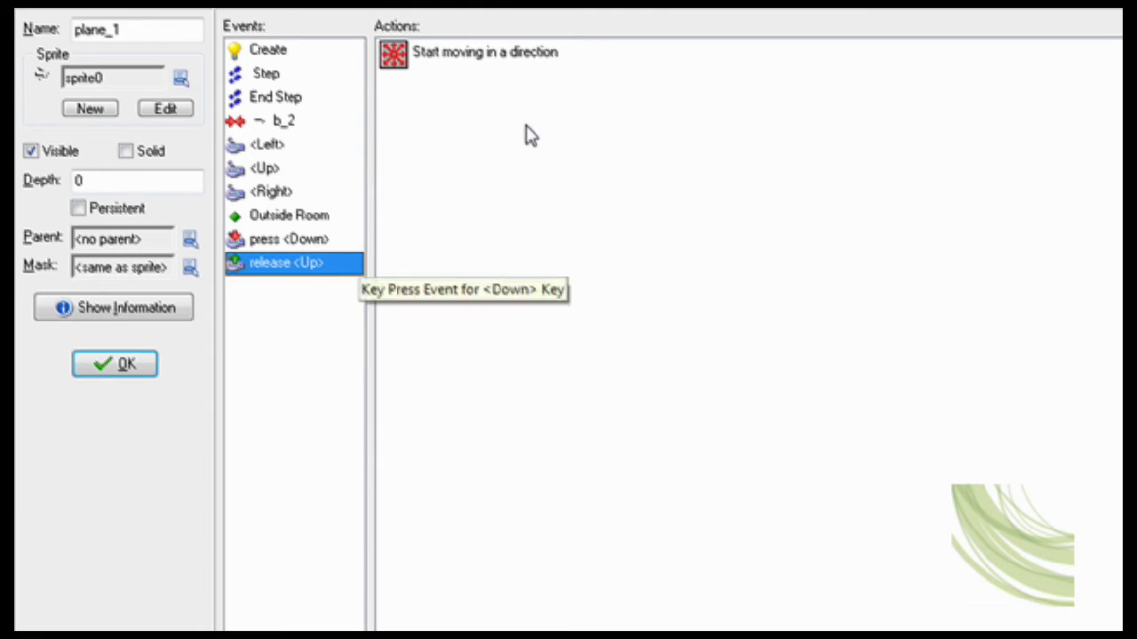
{"action": "double_click", "coordinate": [553, 61]}
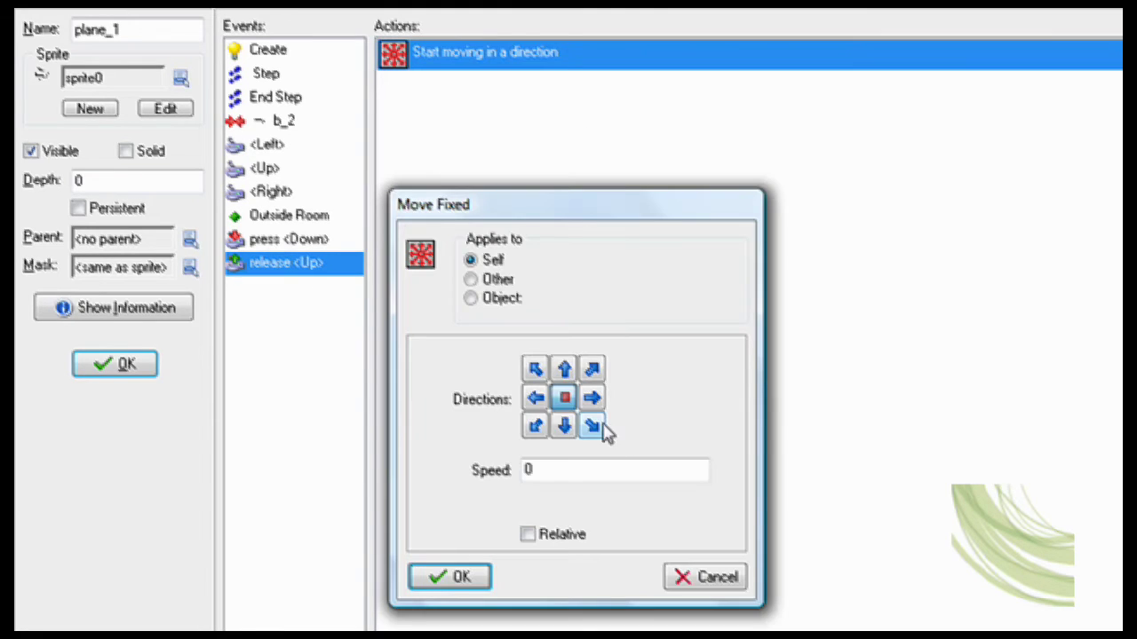
{"action": "left_click", "coordinate": [461, 579]}
{"action": "left_click", "coordinate": [293, 217]}
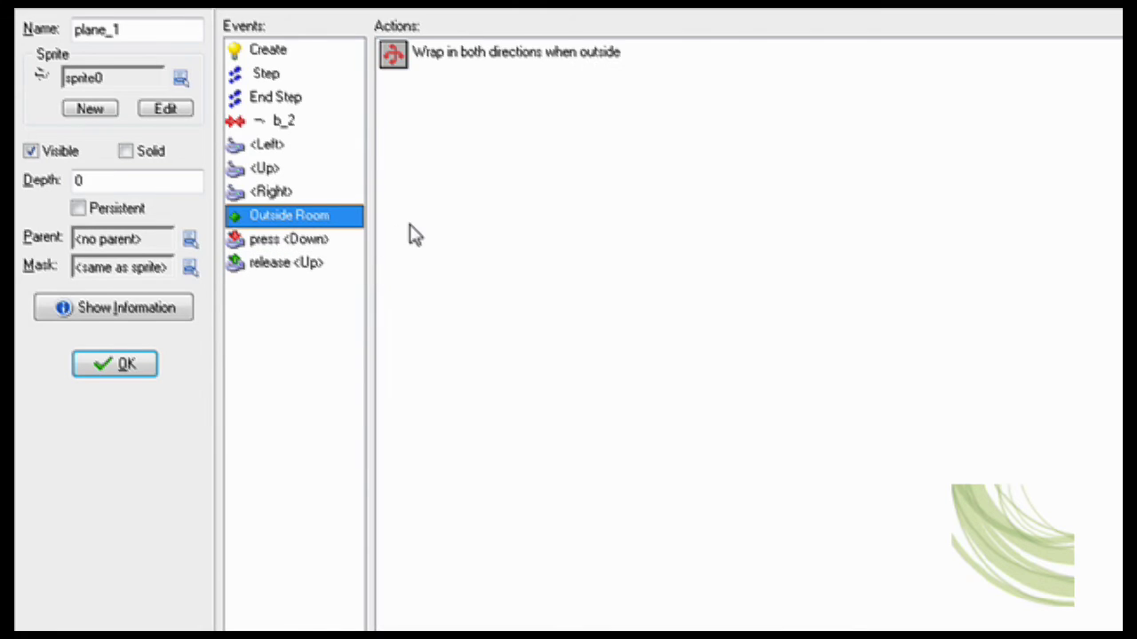
{"action": "double_click", "coordinate": [522, 55]}
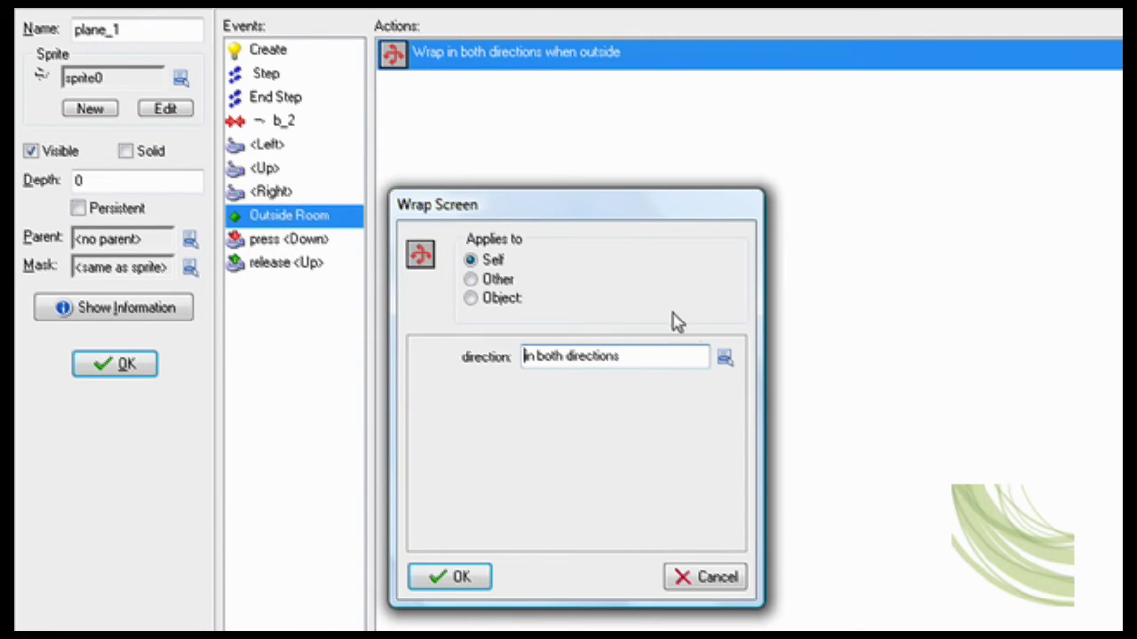
{"action": "left_click", "coordinate": [462, 578]}
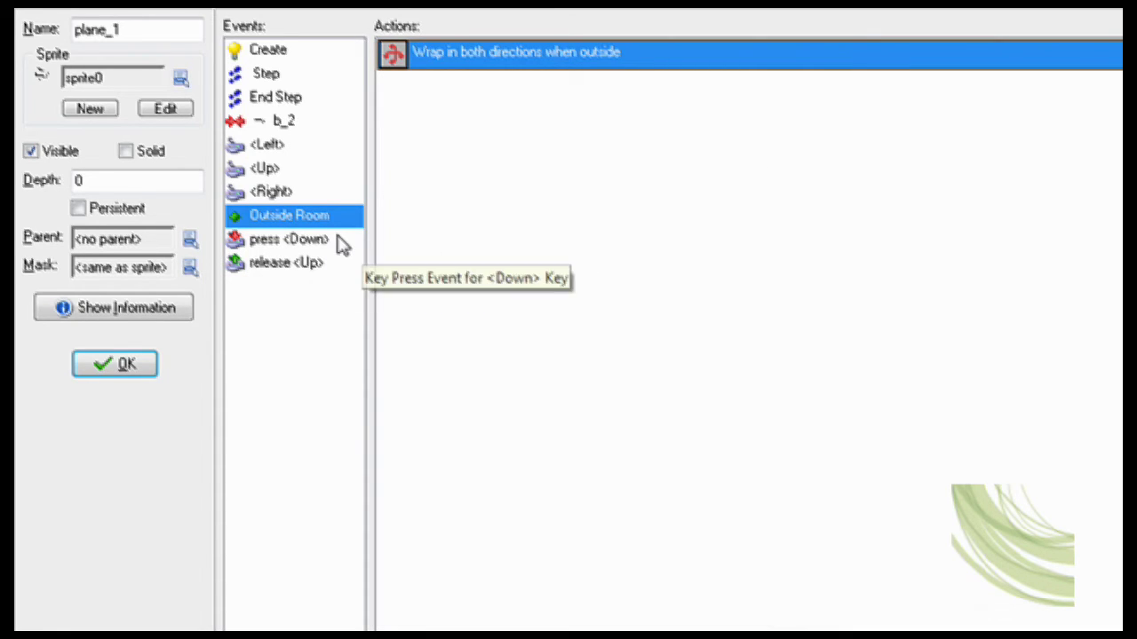
Step: Check that pressing Down creates a b_1 instance relative to plane_1
{"action": "left_click", "coordinate": [342, 246]}
{"action": "double_click", "coordinate": [501, 57]}
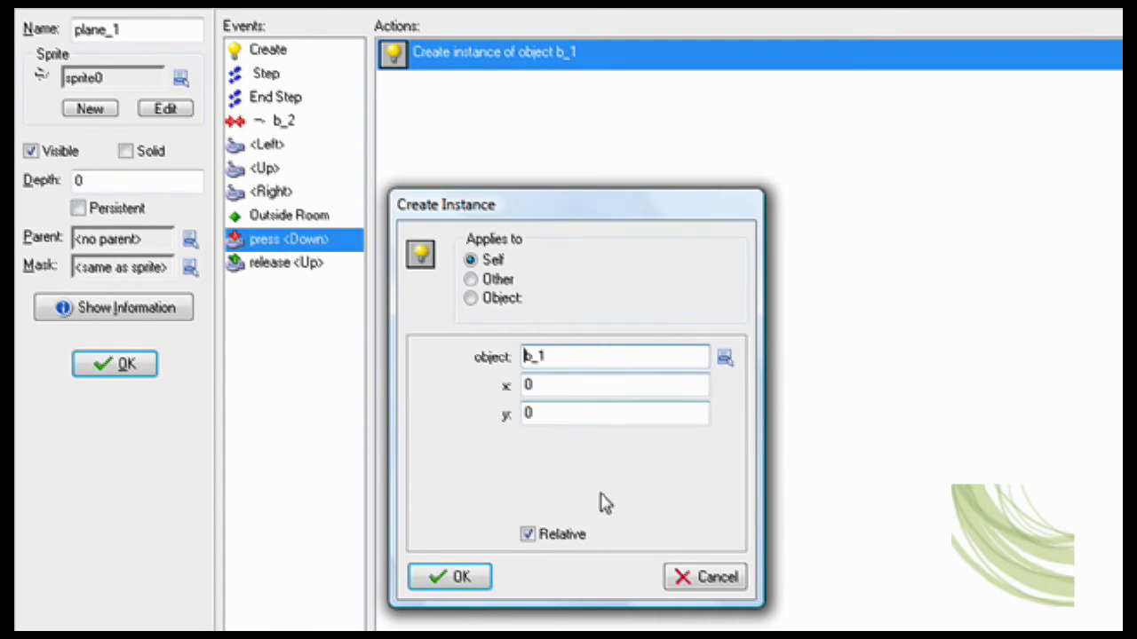
{"action": "left_click", "coordinate": [459, 580]}
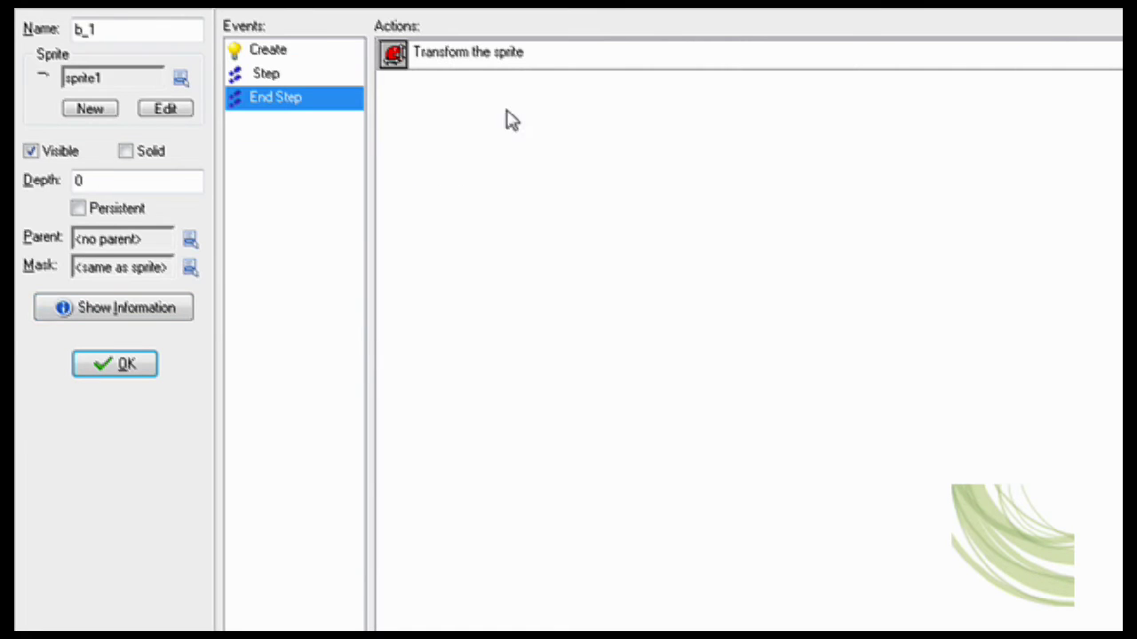
Step: Make b_1 copy plane_1.facing_direction, move along it at speed 8, and rotate its sprite
{"action": "left_click", "coordinate": [308, 53]}
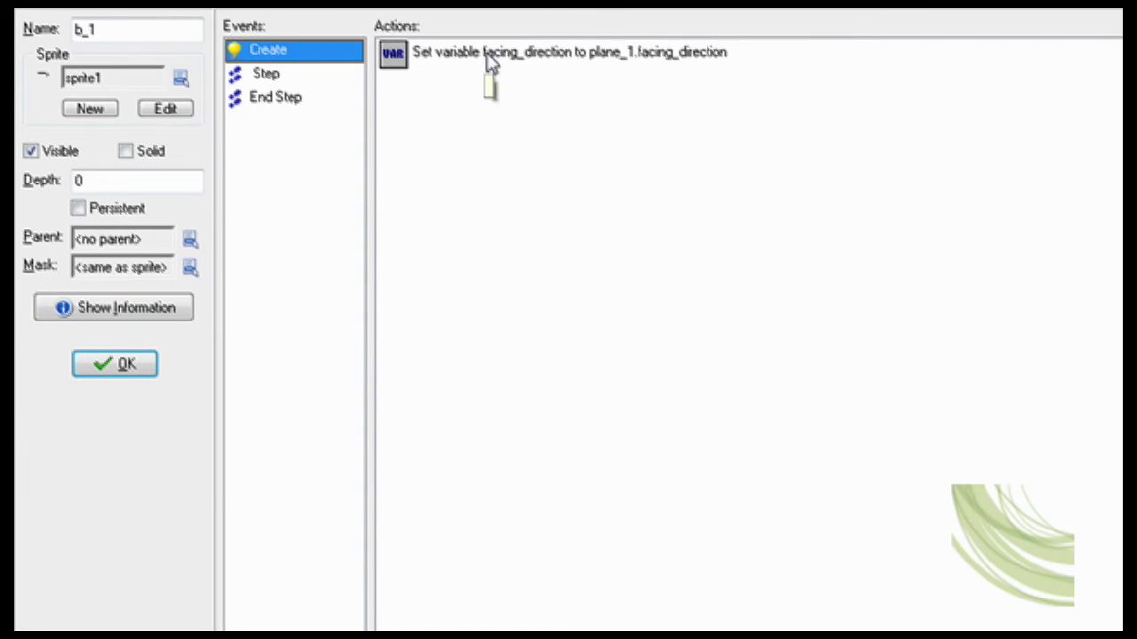
{"action": "double_click", "coordinate": [535, 60]}
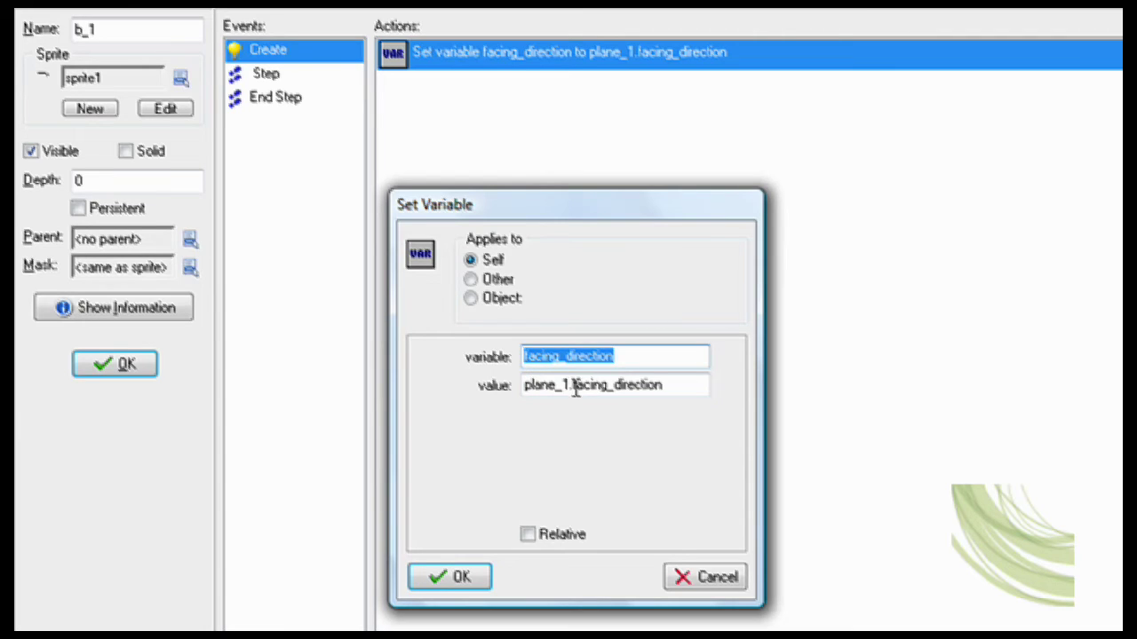
{"action": "left_click", "coordinate": [479, 582]}
{"action": "left_click", "coordinate": [283, 78]}
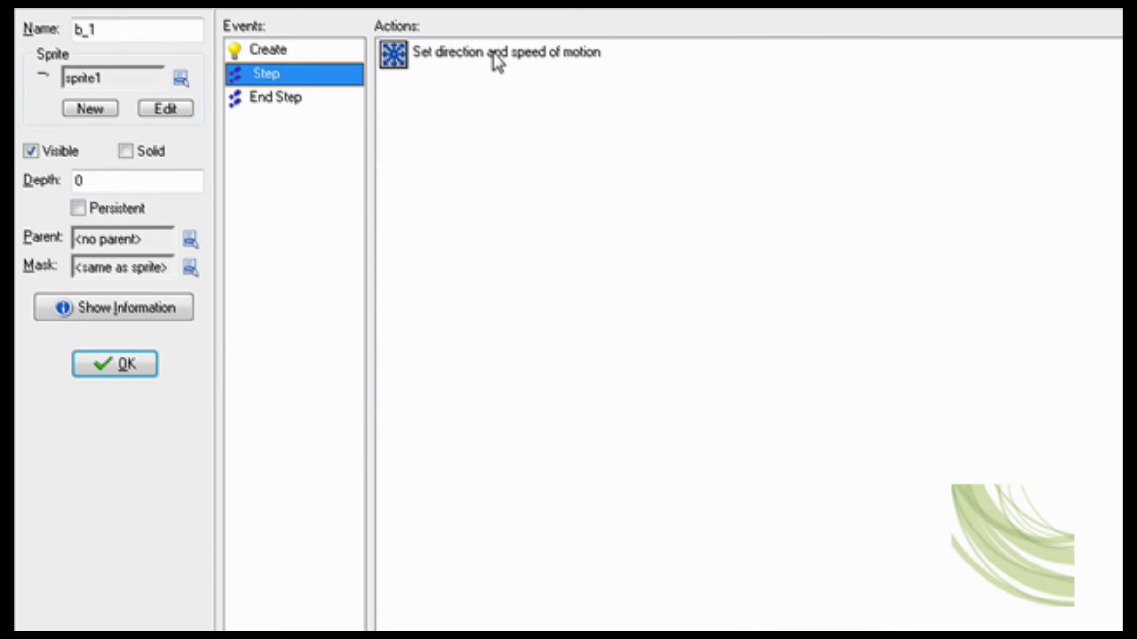
{"action": "double_click", "coordinate": [492, 61]}
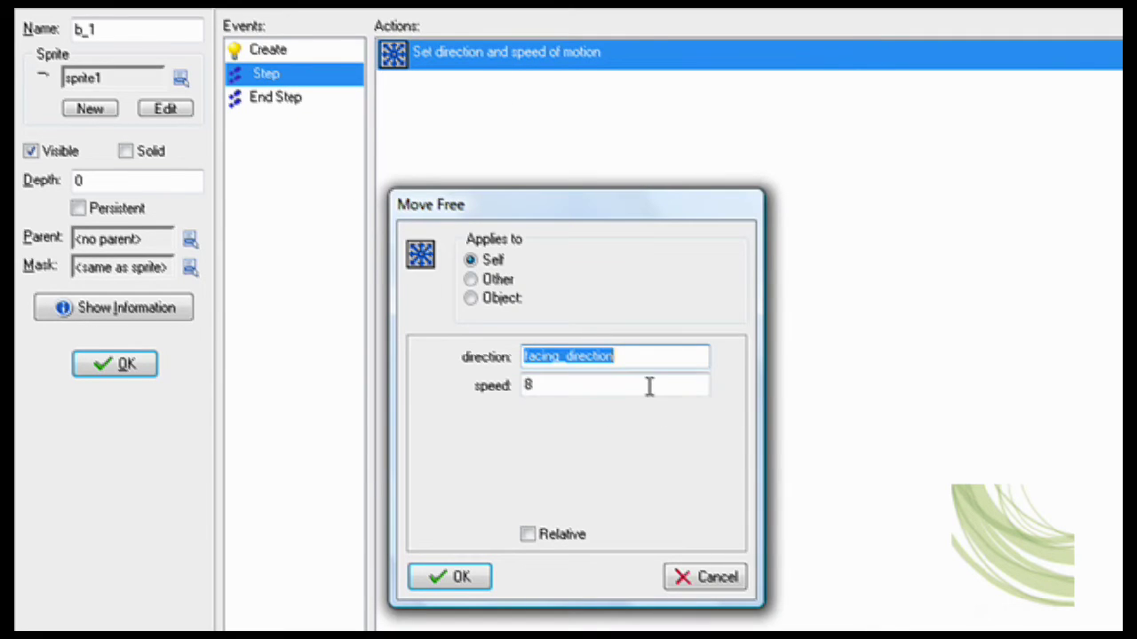
{"action": "left_click", "coordinate": [613, 357]}
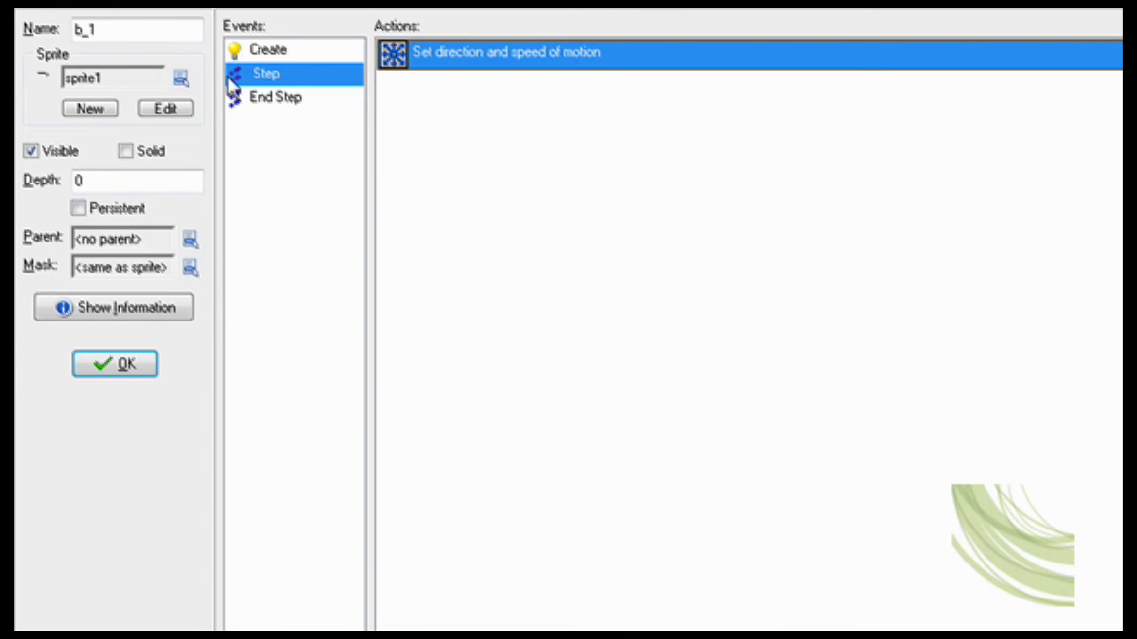
{"action": "left_click", "coordinate": [285, 99]}
{"action": "double_click", "coordinate": [515, 63]}
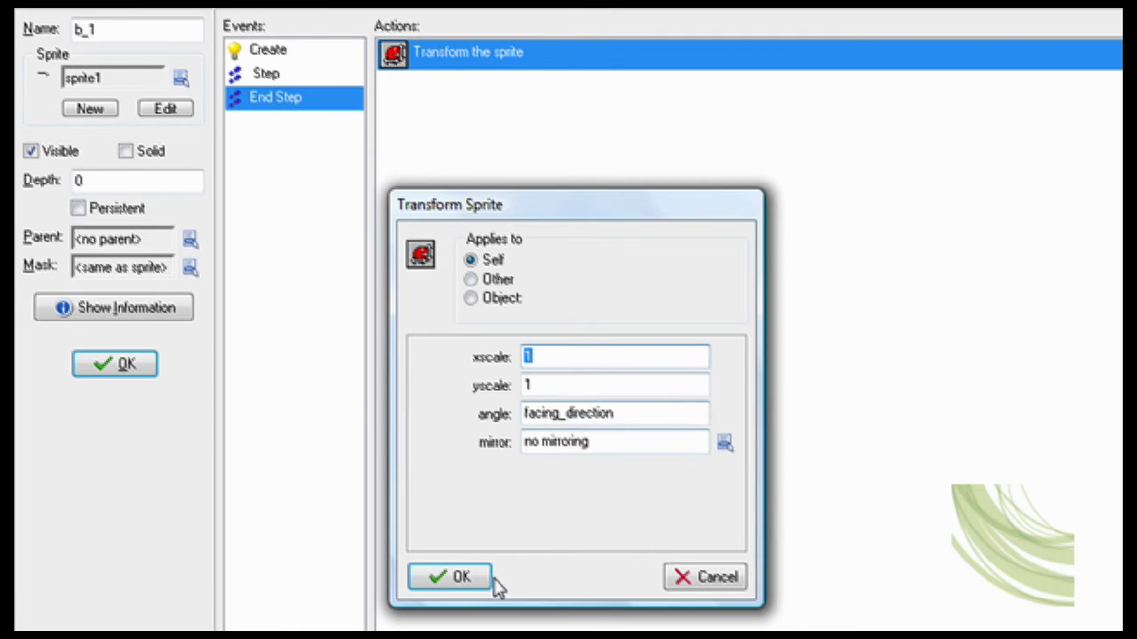
{"action": "left_click", "coordinate": [489, 581]}
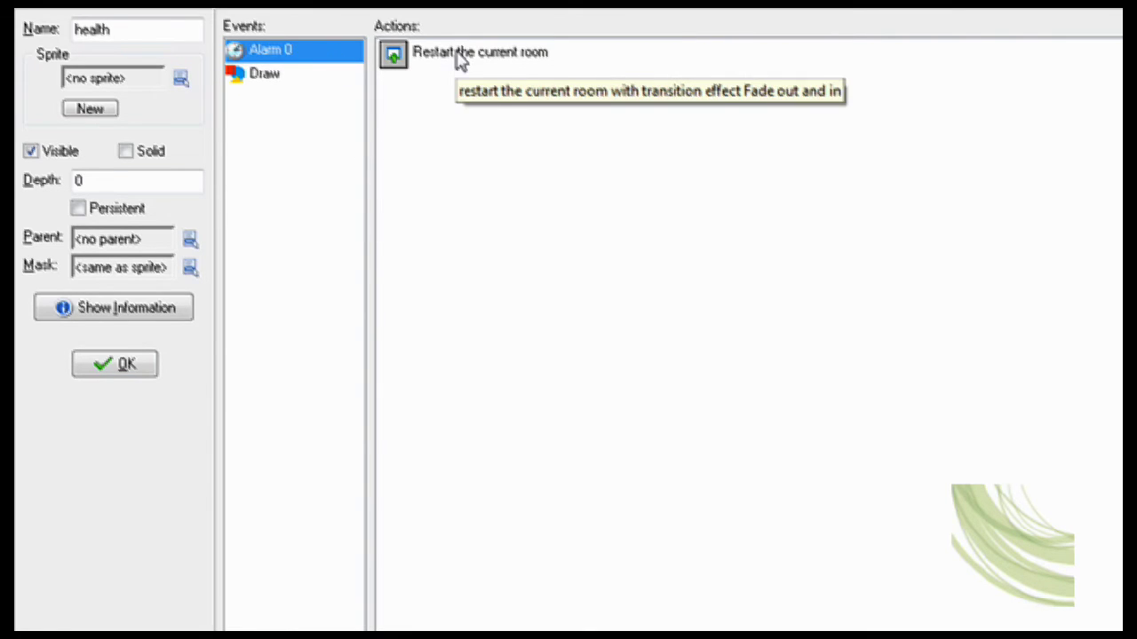
Step: Confirm health's Alarm 0 room restart, then review the red bar rectangle -50,-42 to 50,-32 relative to plane_1
{"action": "double_click", "coordinate": [461, 64]}
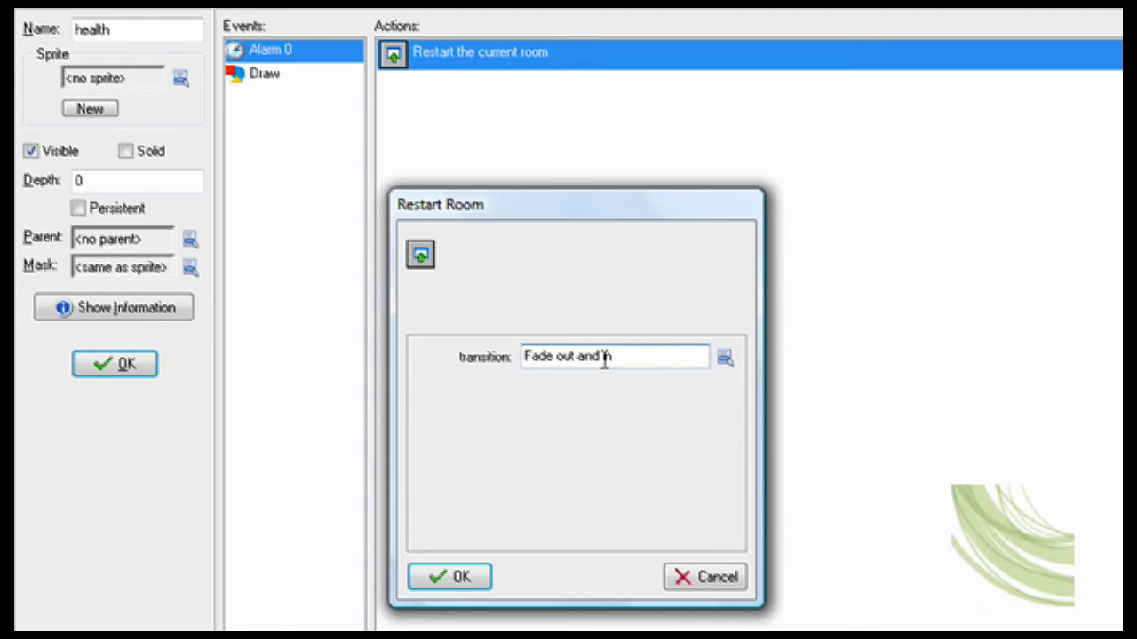
{"action": "left_click", "coordinate": [479, 579]}
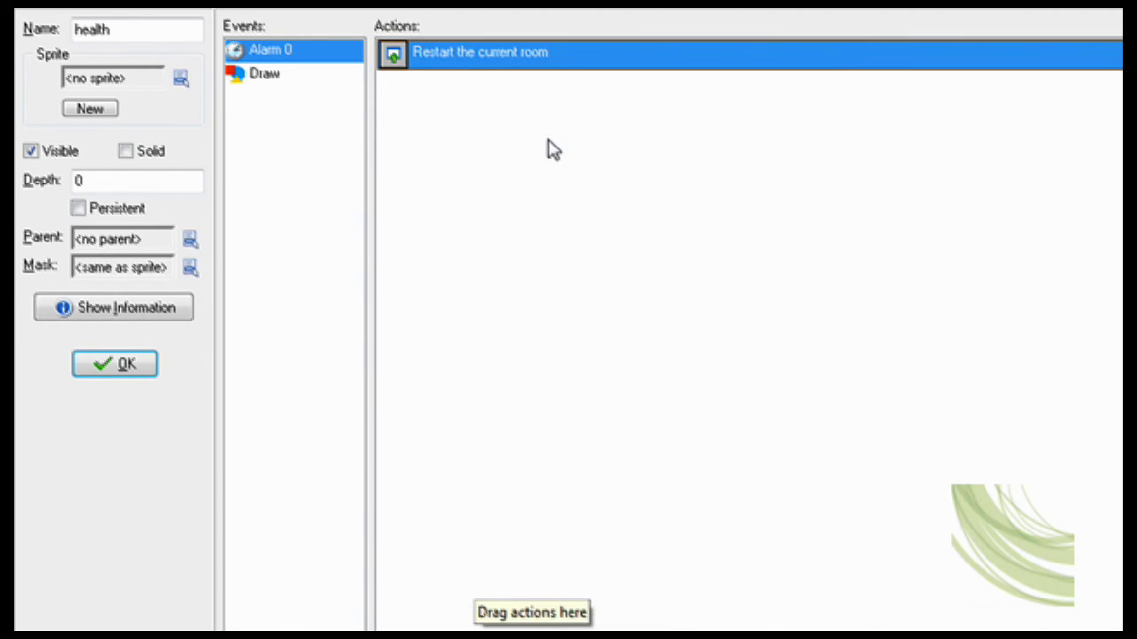
{"action": "left_click", "coordinate": [302, 79]}
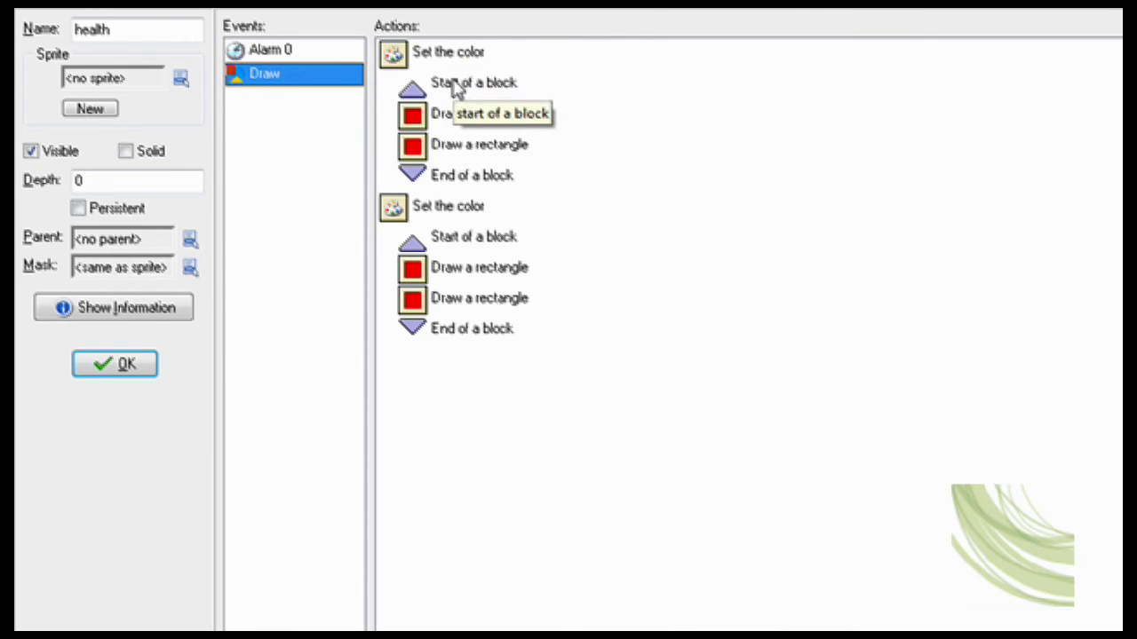
{"action": "double_click", "coordinate": [458, 53]}
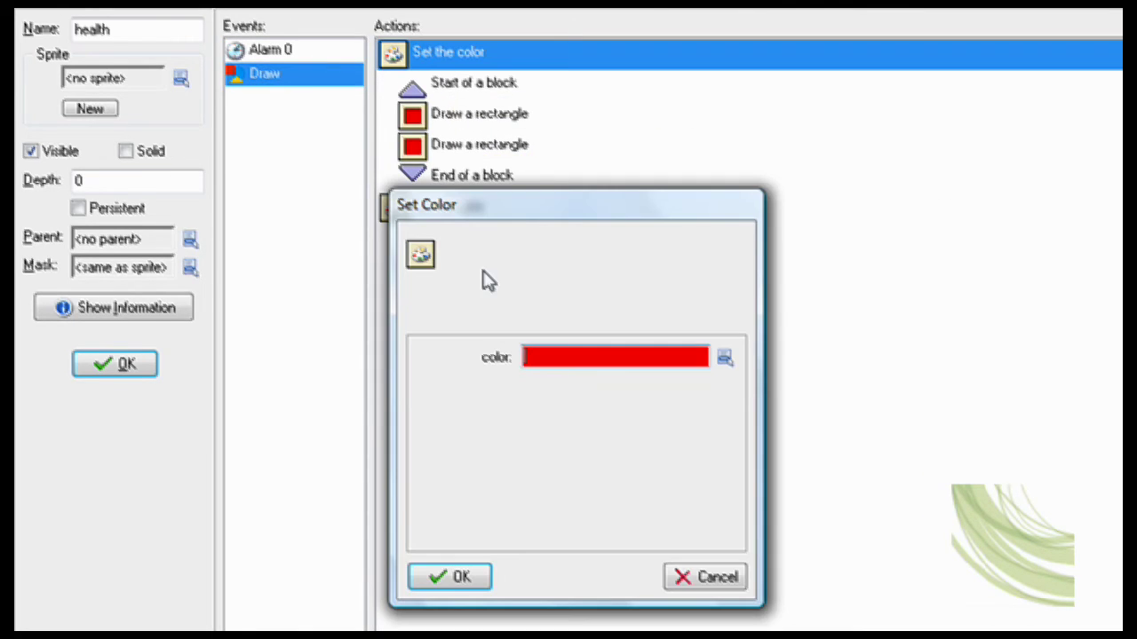
{"action": "left_click", "coordinate": [471, 581]}
{"action": "double_click", "coordinate": [461, 115]}
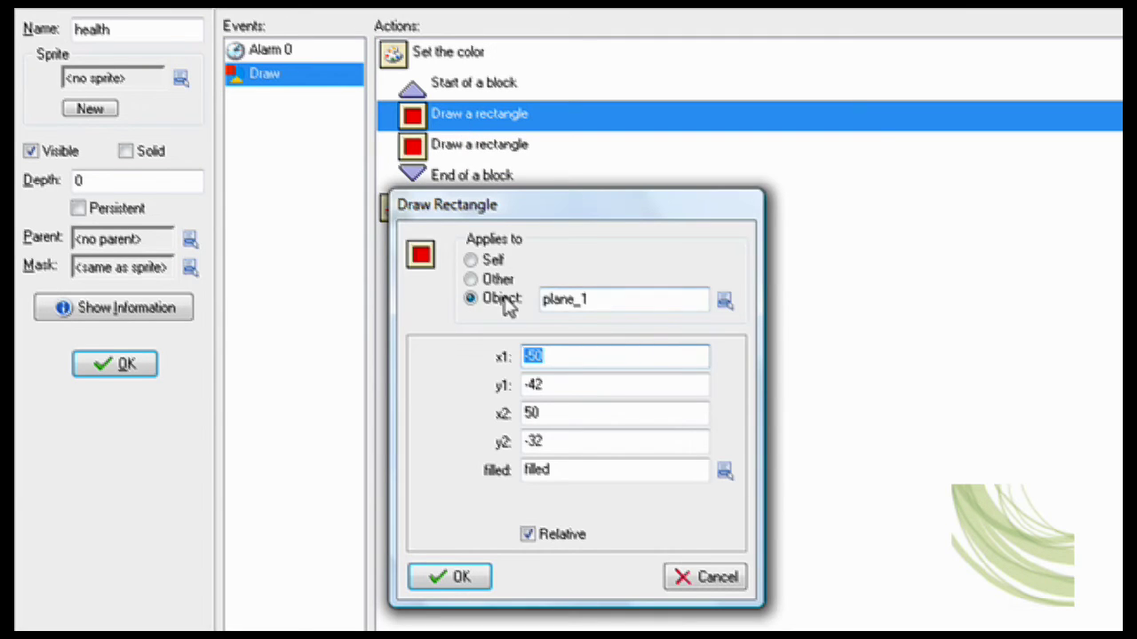
{"action": "left_click", "coordinate": [562, 358]}
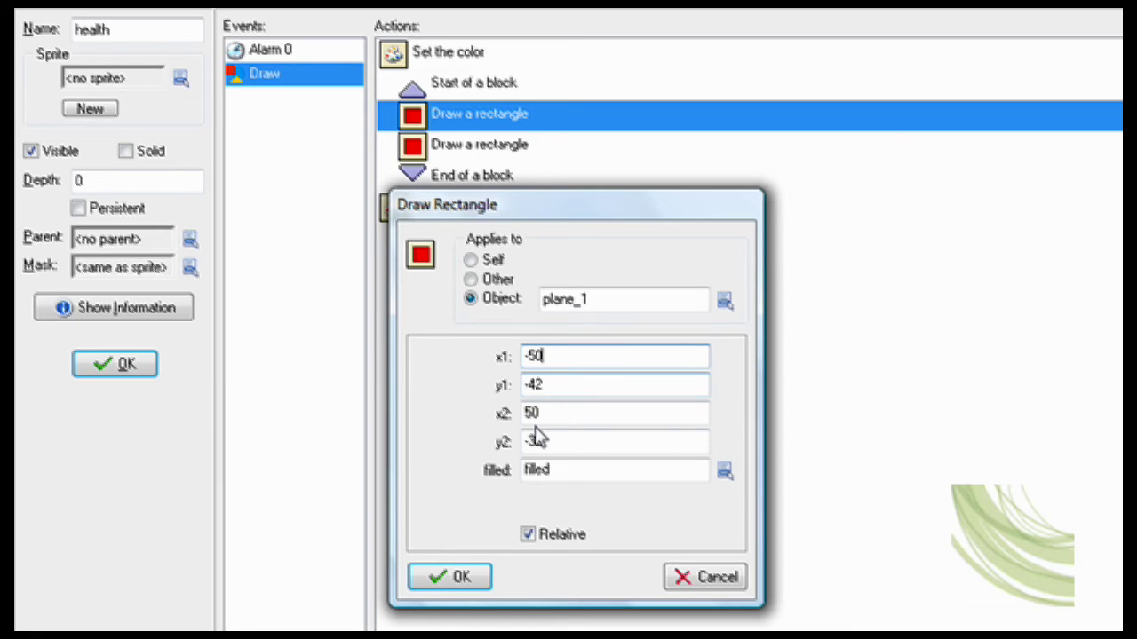
Step: Confirm the red rectangle, set a green bar ending at -50+plane_1.hp, and close health
{"action": "left_click", "coordinate": [461, 579]}
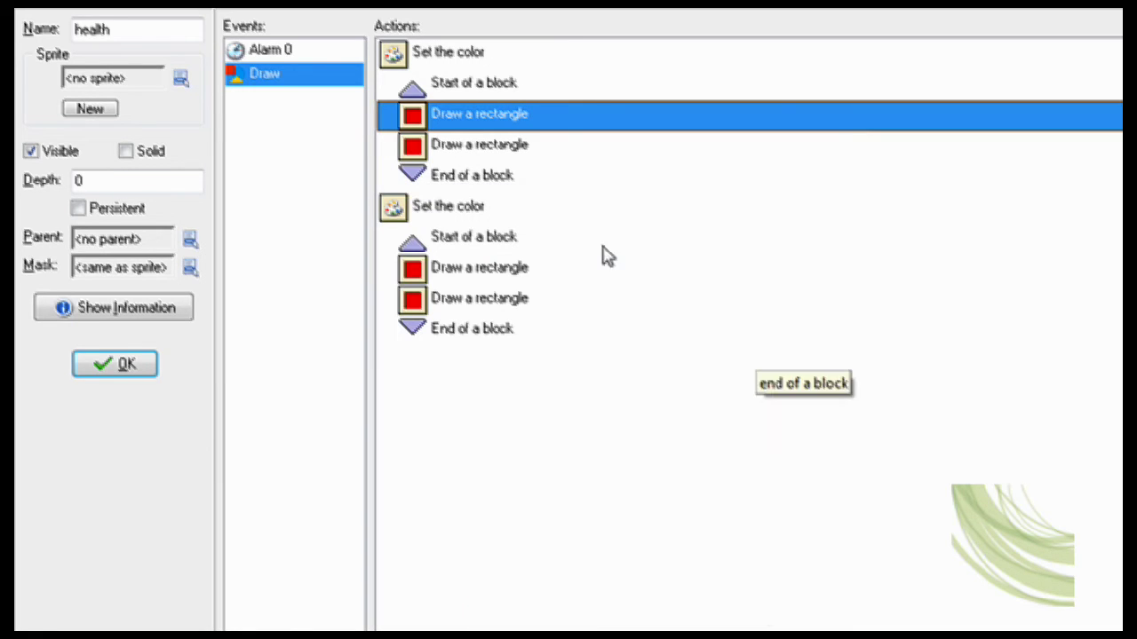
{"action": "double_click", "coordinate": [447, 211]}
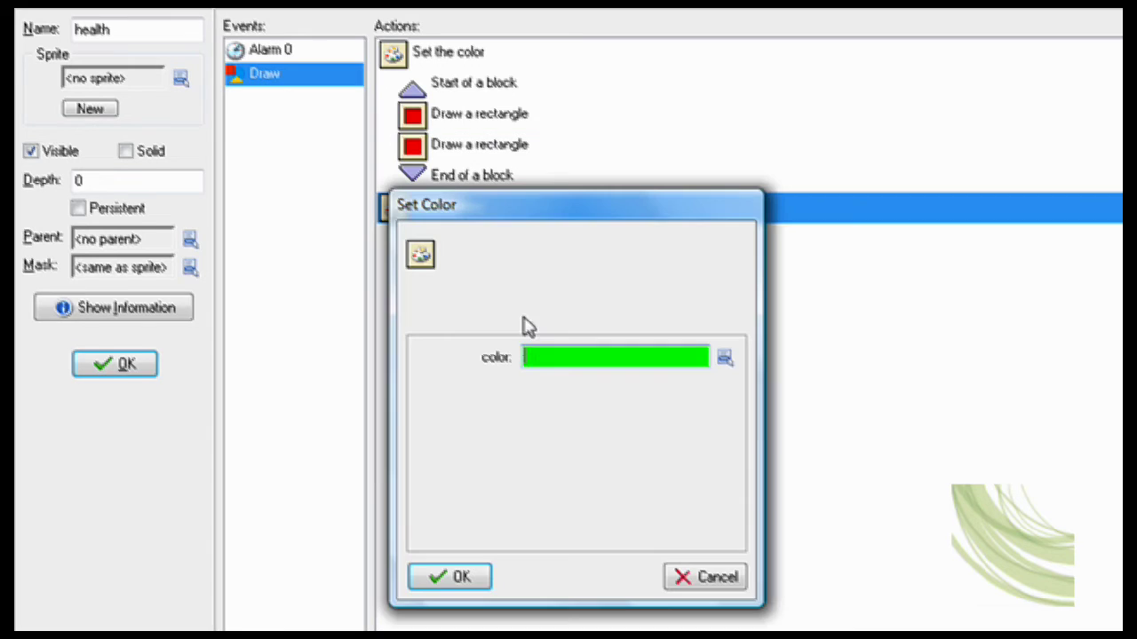
{"action": "left_click", "coordinate": [470, 577]}
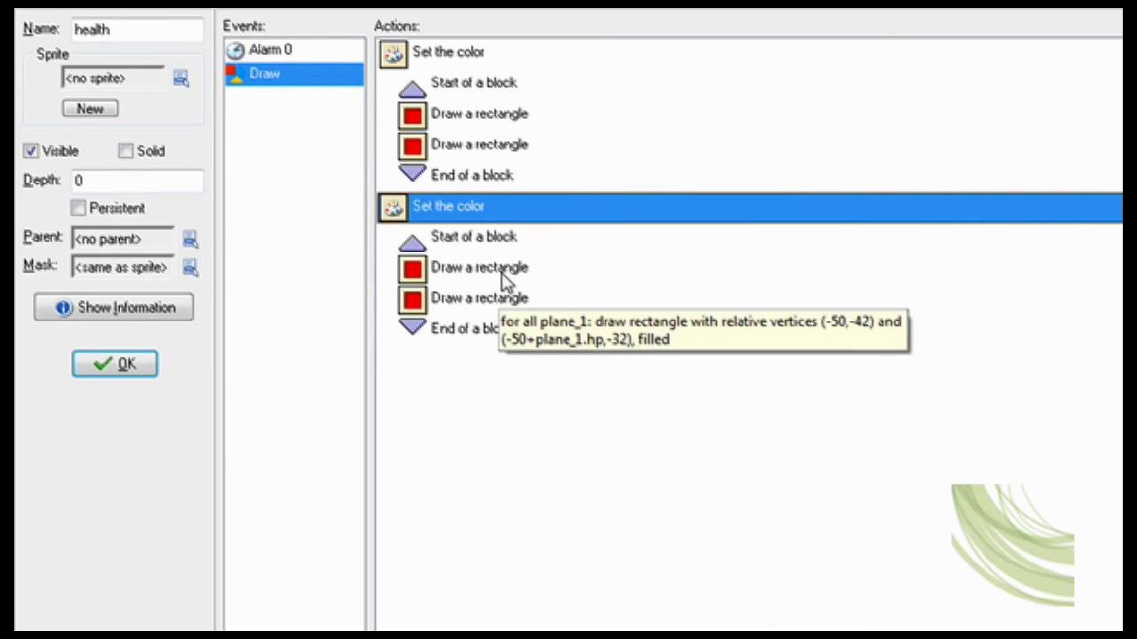
{"action": "double_click", "coordinate": [500, 271]}
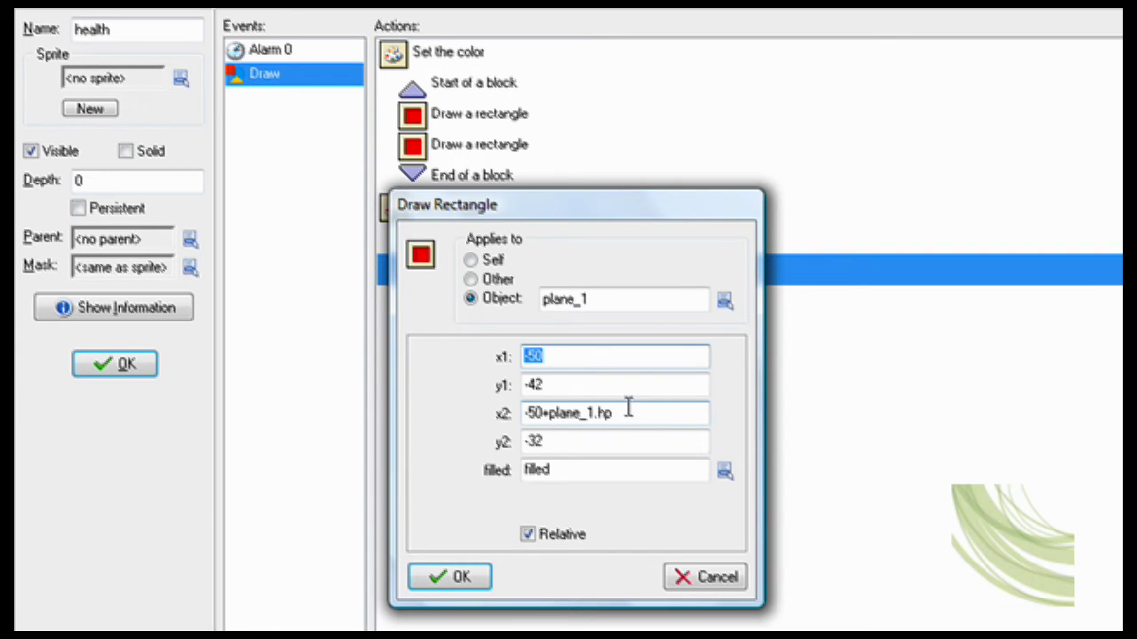
{"action": "left_click", "coordinate": [484, 582]}
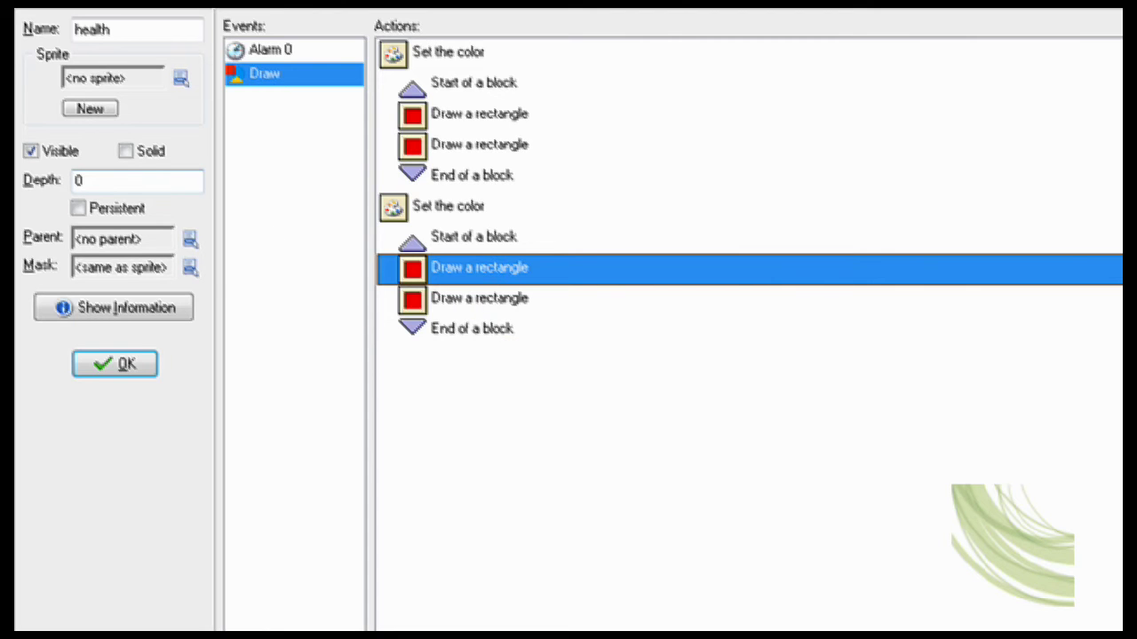
{"action": "left_click", "coordinate": [114, 365]}
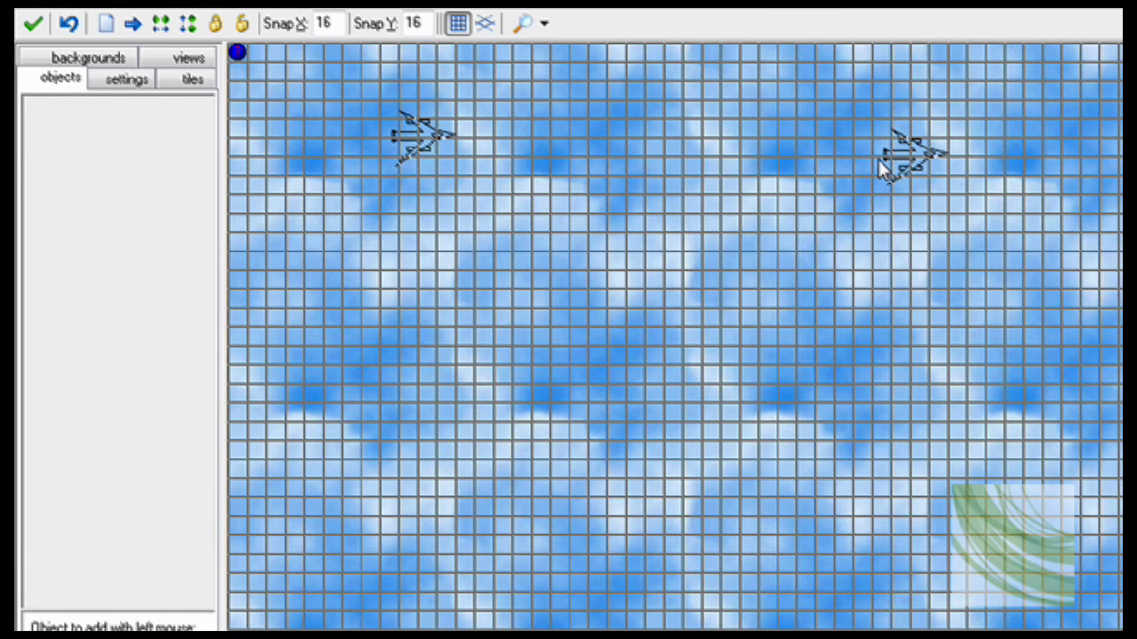
Step: Enable View 0 as 400×400 at port 0,0, following plane_1 with 185 borders
{"action": "left_click", "coordinate": [124, 79]}
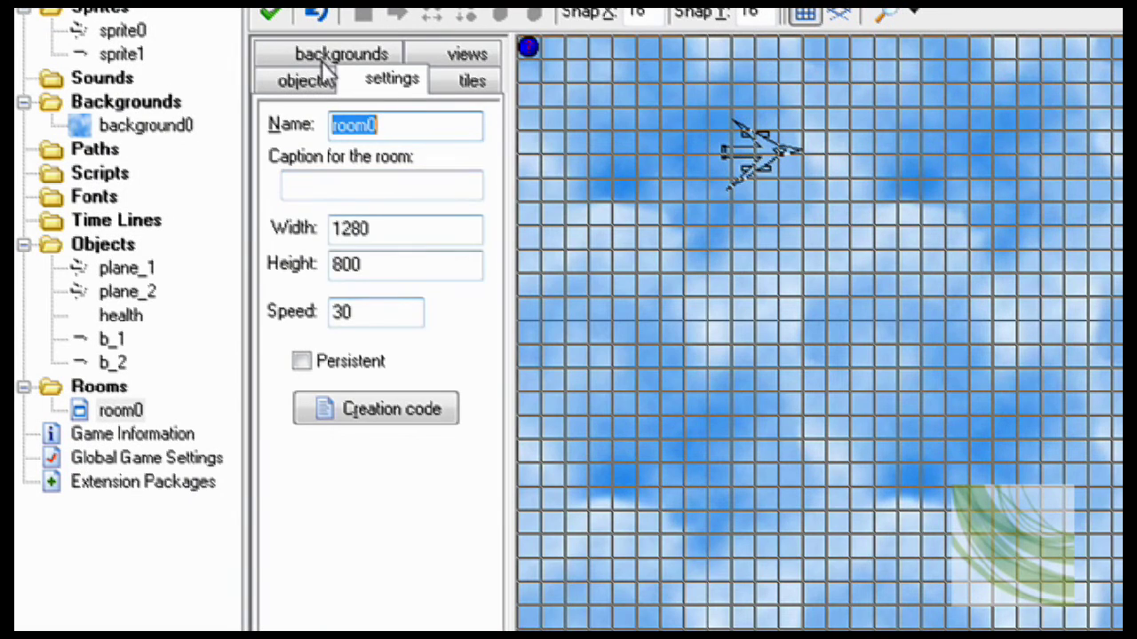
{"action": "left_click", "coordinate": [487, 55]}
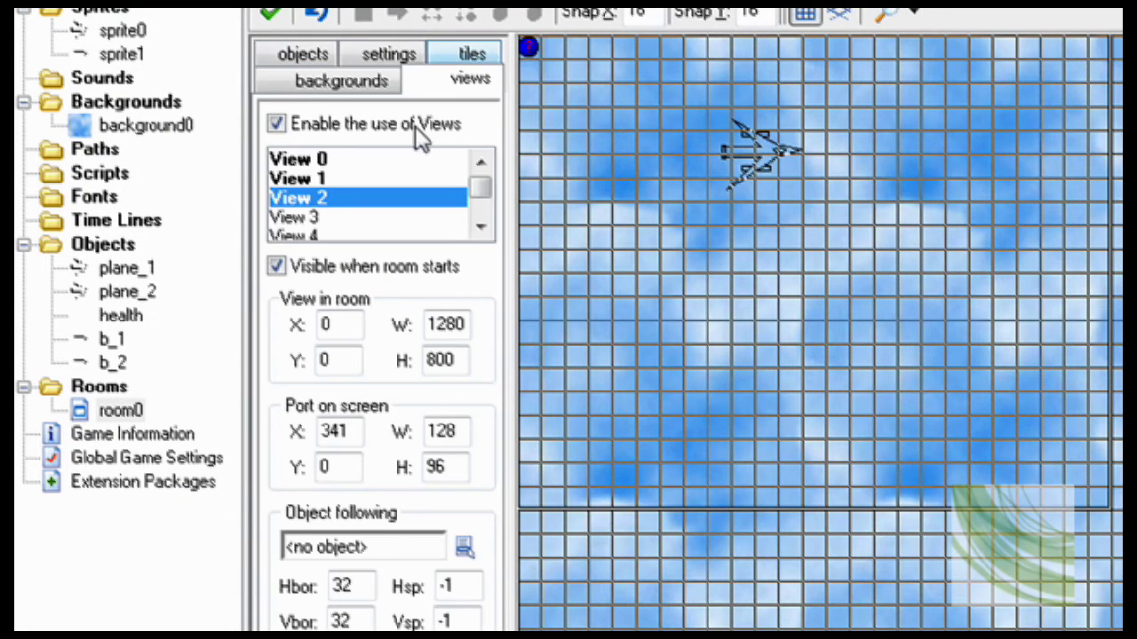
{"action": "left_click", "coordinate": [339, 160]}
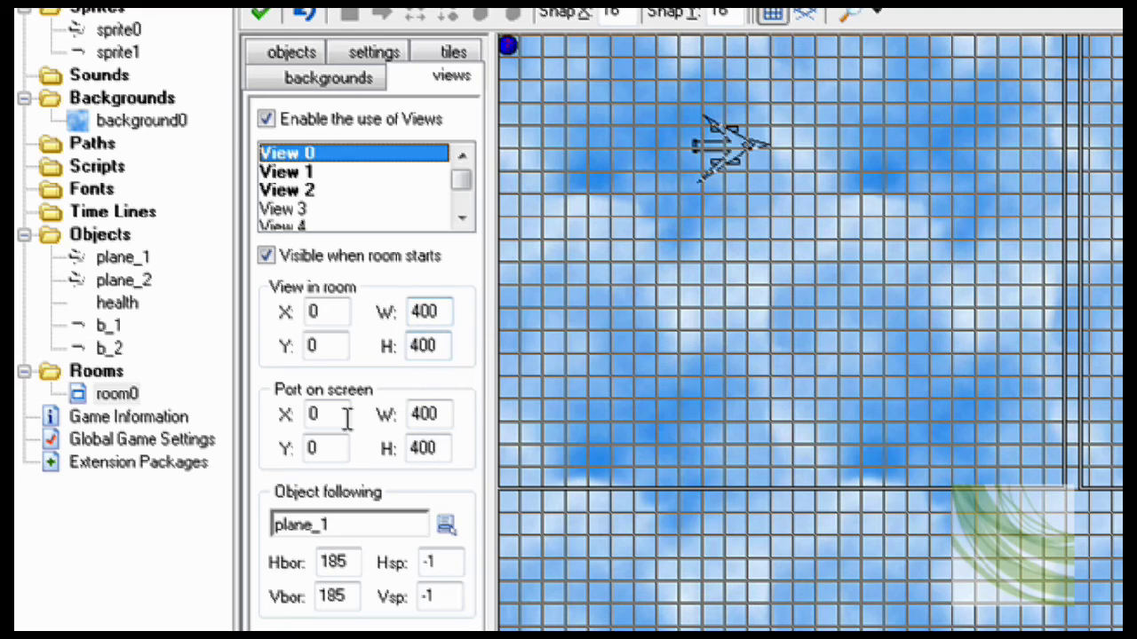
{"action": "left_click", "coordinate": [437, 415]}
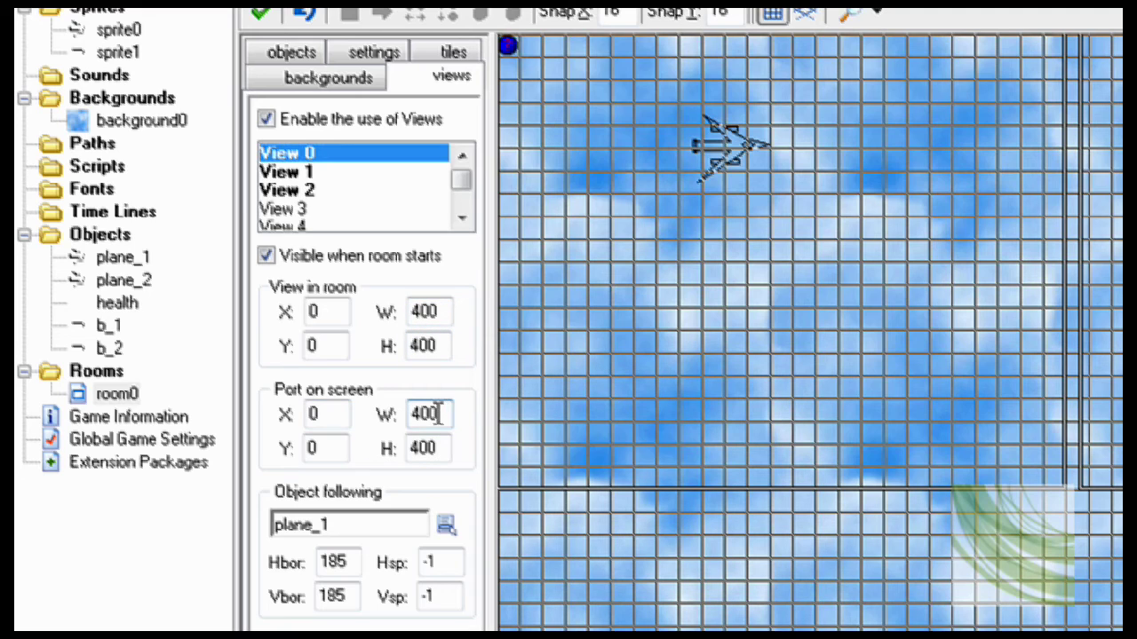
{"action": "left_click", "coordinate": [352, 562]}
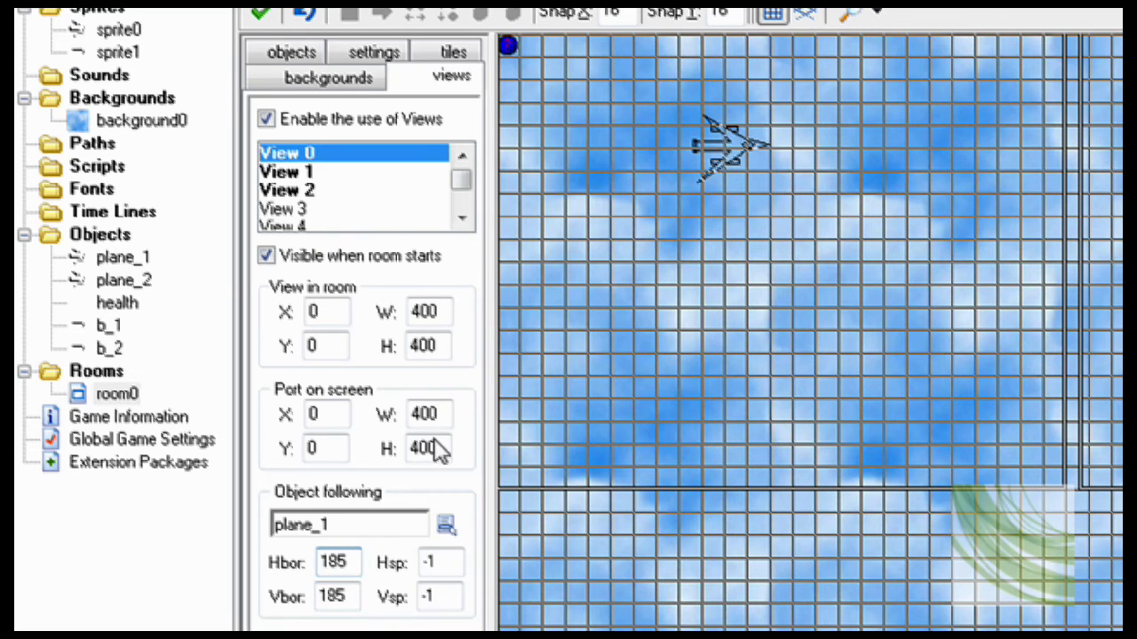
Step: Set View 1 at X 410 following plane_2, then review View 2
{"action": "left_click", "coordinate": [351, 173]}
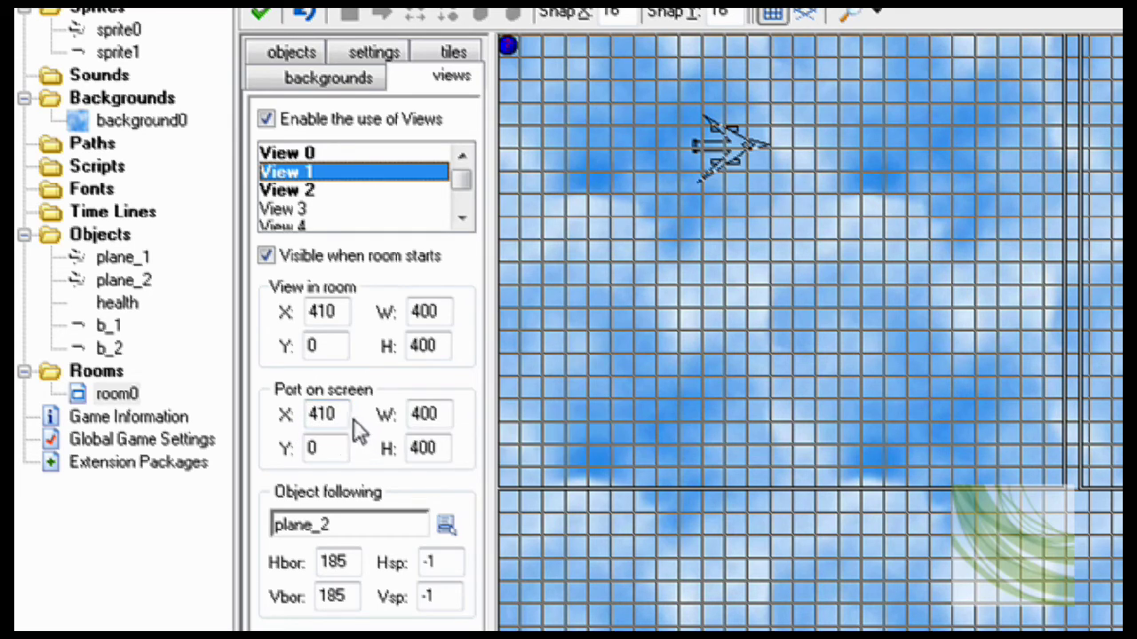
{"action": "left_click", "coordinate": [324, 191]}
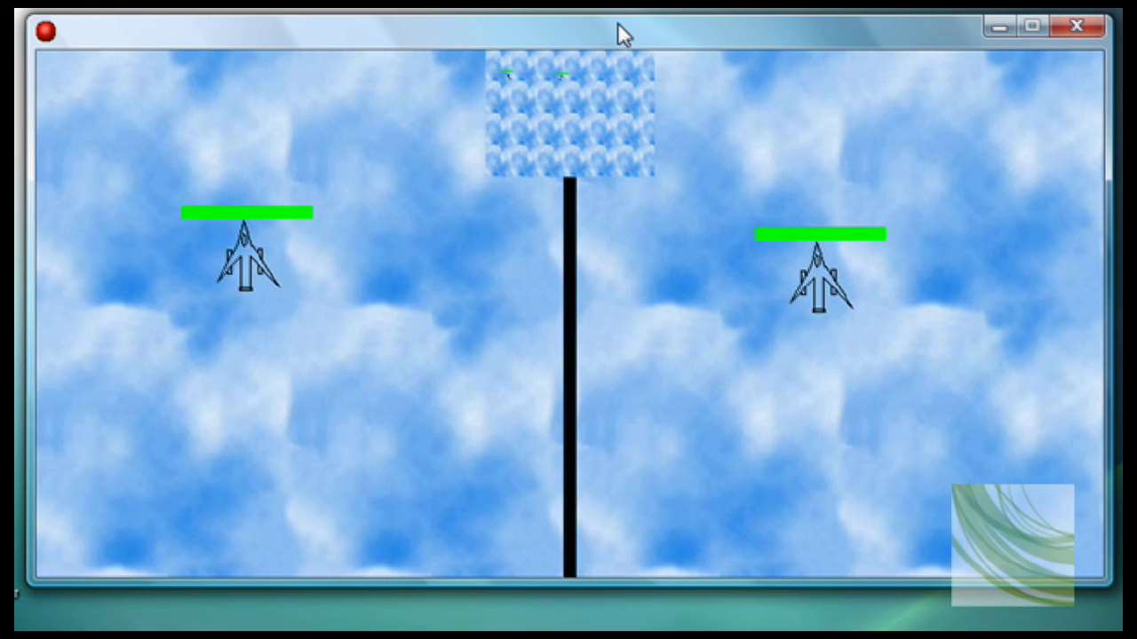
Step: Steer the left player's plane around with the D, A and arrow keys, turning it left and right
{"action": "key", "text": "d"}
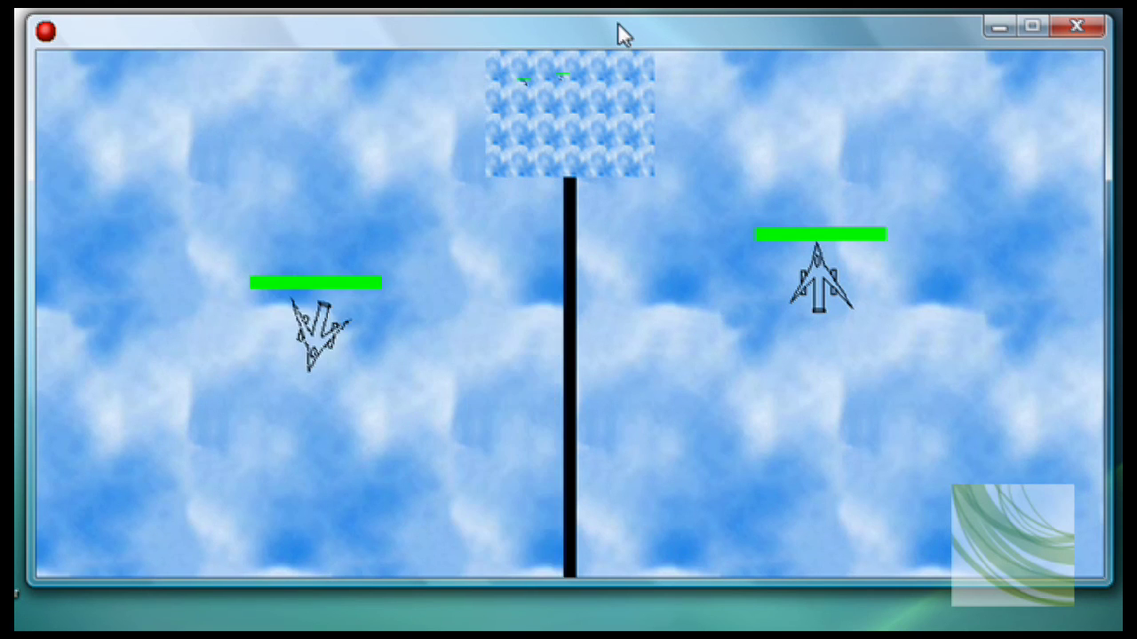
{"action": "key", "text": "a"}
{"action": "key", "text": "d"}
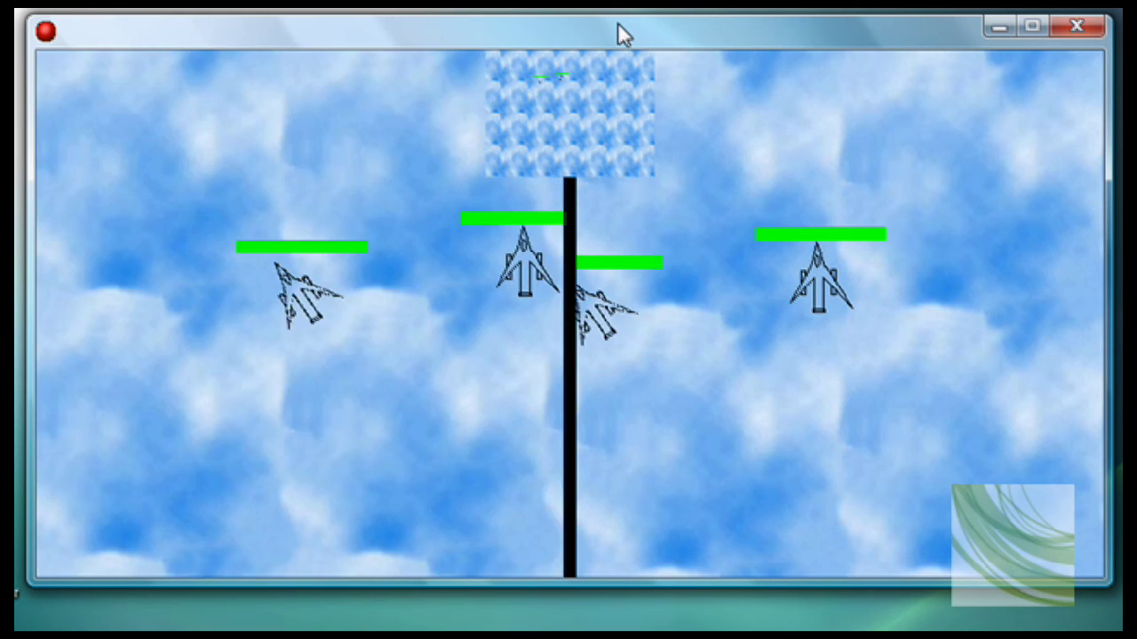
{"action": "key", "text": "Left"}
{"action": "key", "text": "Right"}
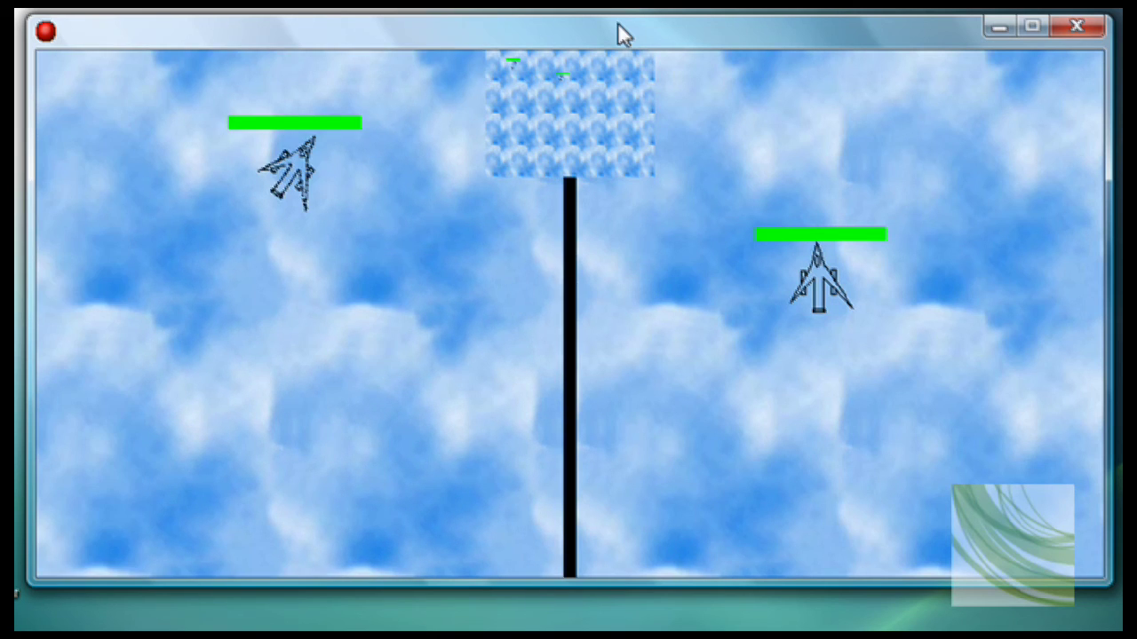
{"action": "key", "text": "Right"}
{"action": "key", "text": "Left"}
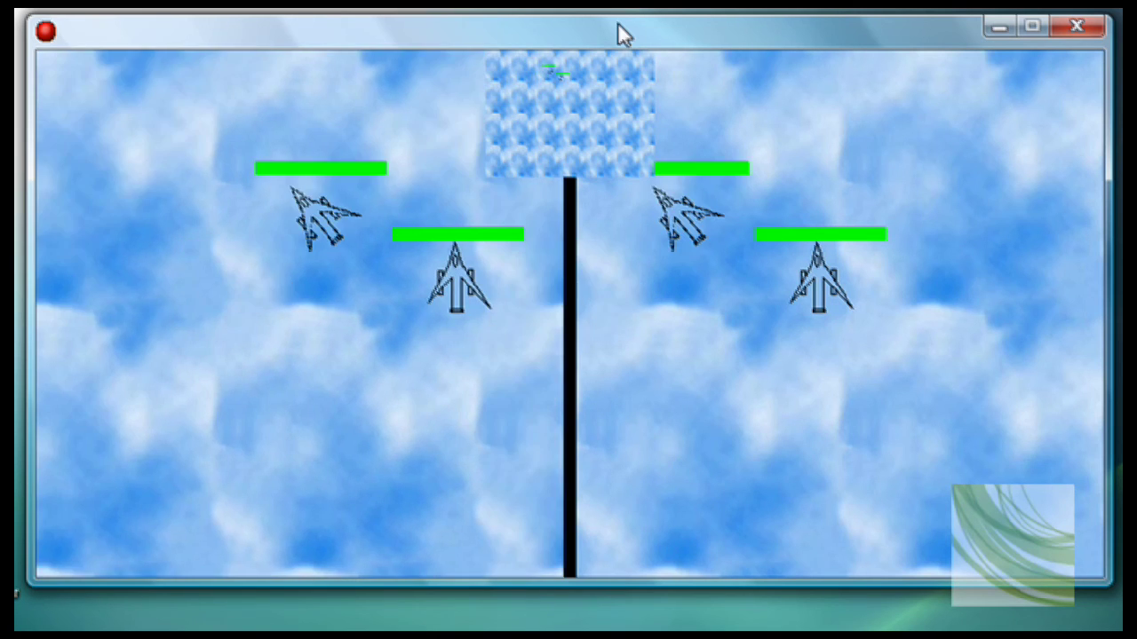
Step: Turn the left plane leftward and fire two missiles with space
{"action": "key", "text": "Left"}
{"action": "key", "text": "space"}
{"action": "key", "text": "Left"}
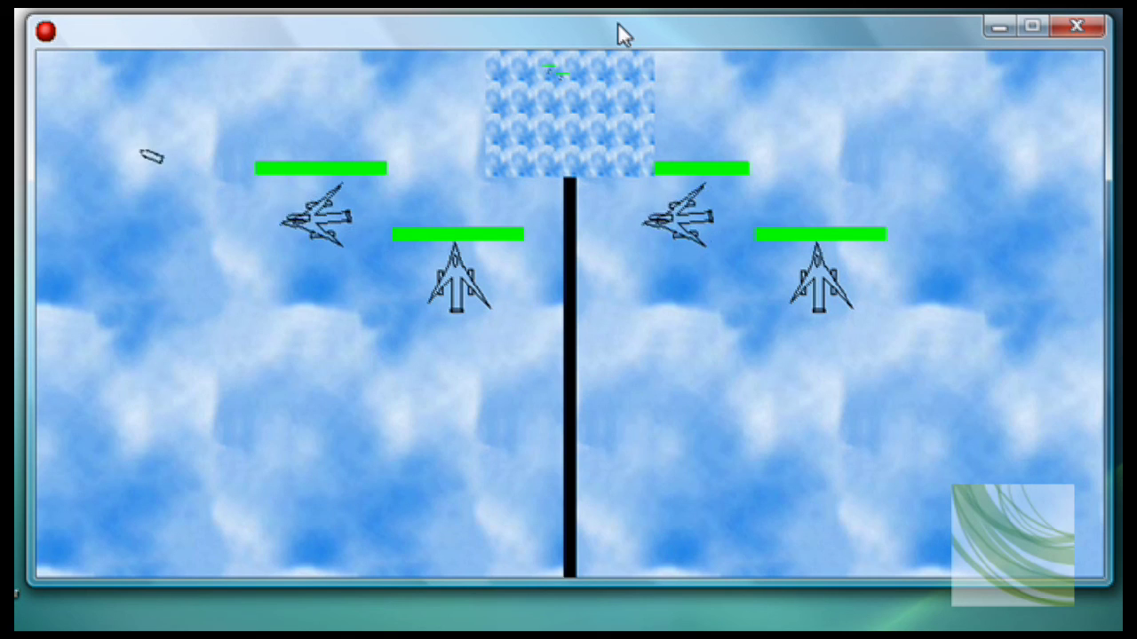
{"action": "key", "text": "space"}
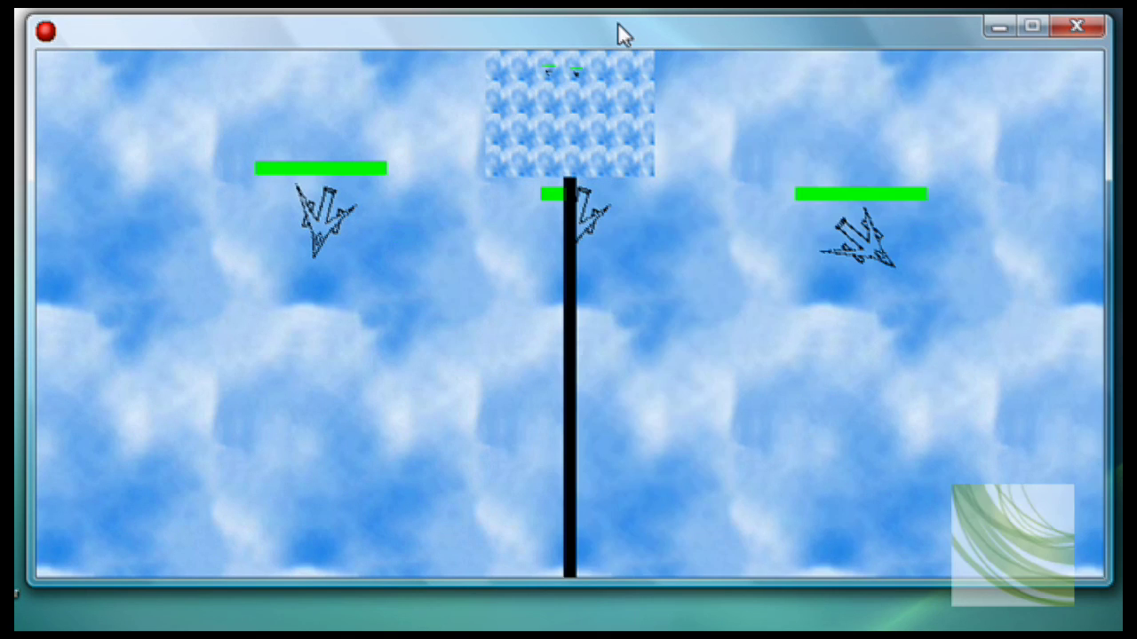